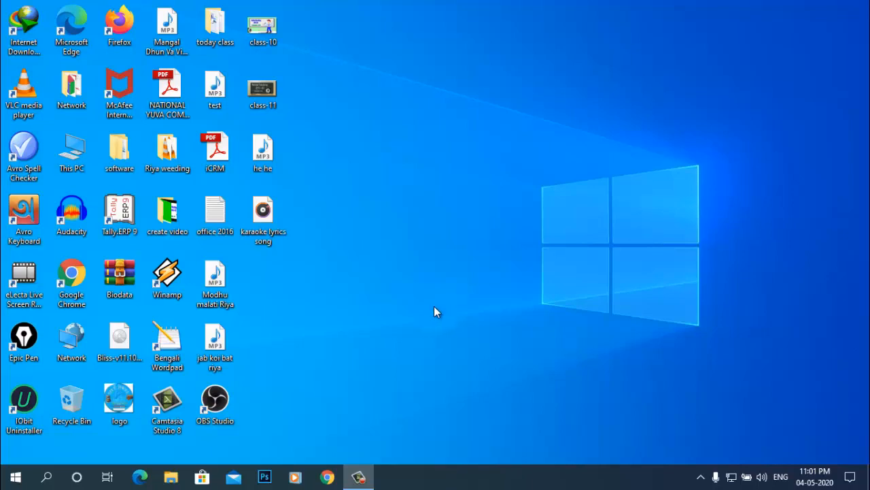
Find Microsoft Word 2010 in the Windows search and launch it with a blank document
click(16, 479)
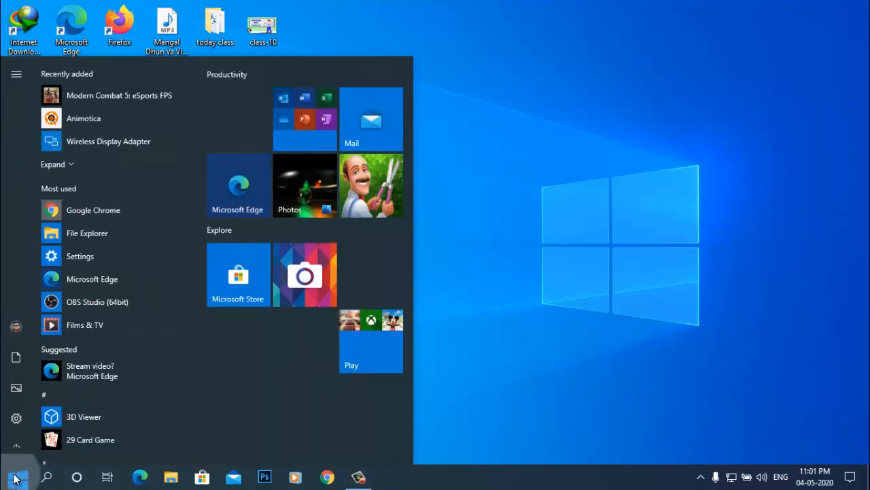
text(w)
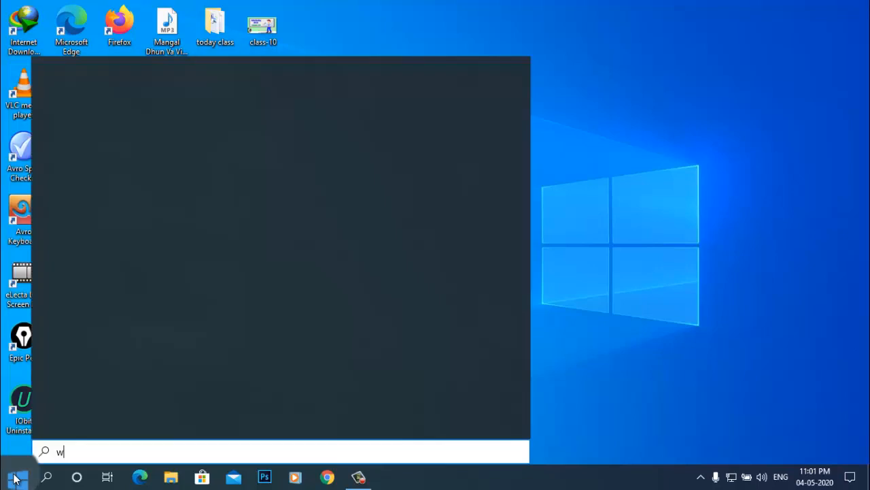
text(or)
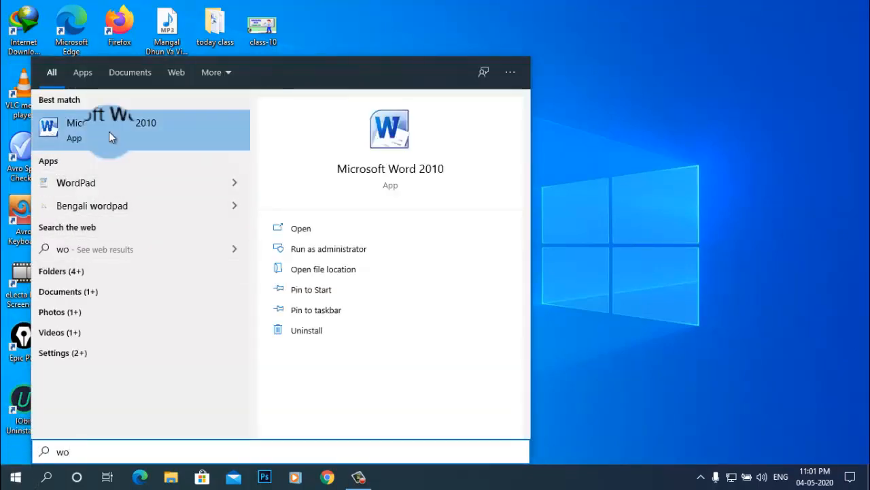
click(110, 130)
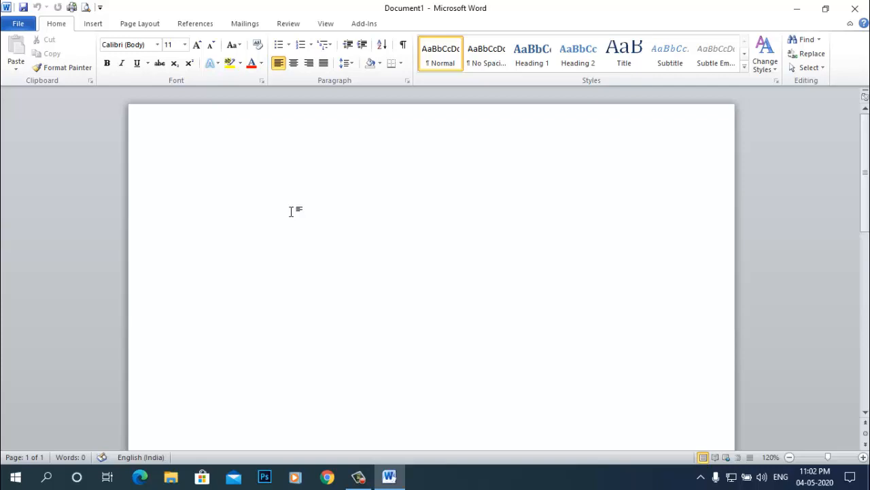
Open Word Help and go through the Accessibility features in Word topic to the article Keyboard shortcuts for Microsoft Office Word
click(862, 24)
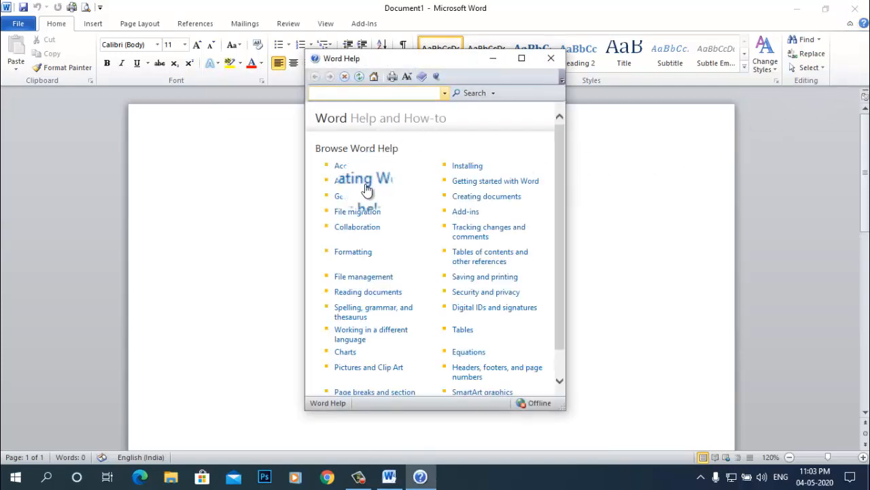
click(347, 165)
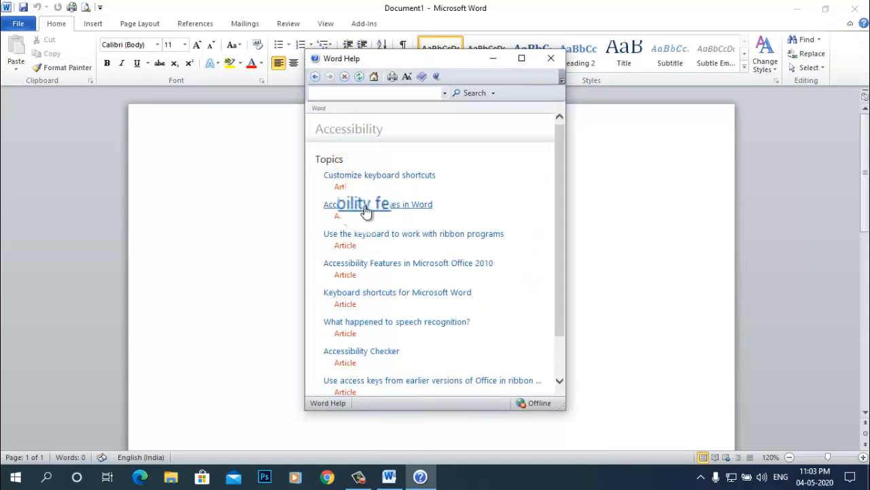
click(367, 204)
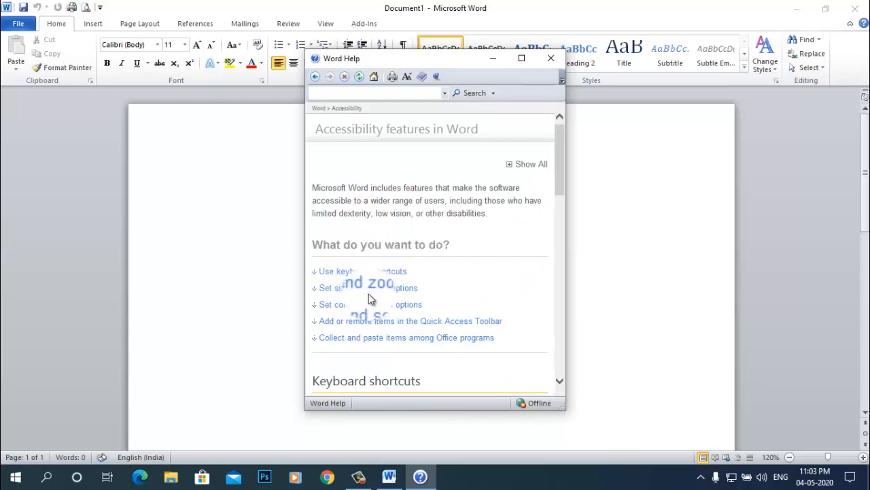
scroll(381, 283, down, 2)
scroll(382, 282, down, 15)
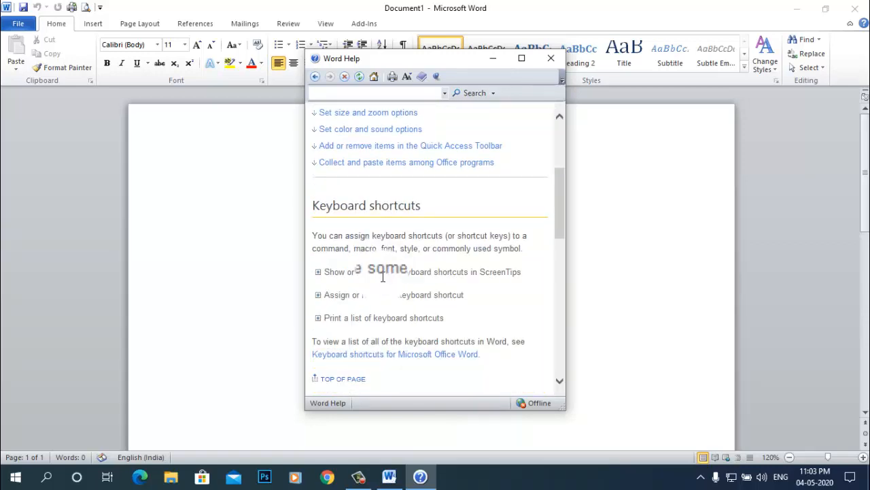
scroll(382, 282, up, 10)
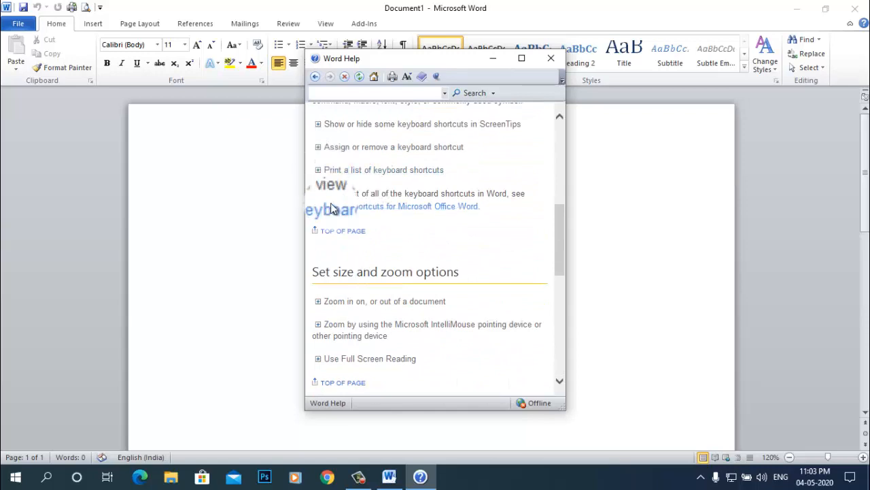
scroll(397, 200, up, 8)
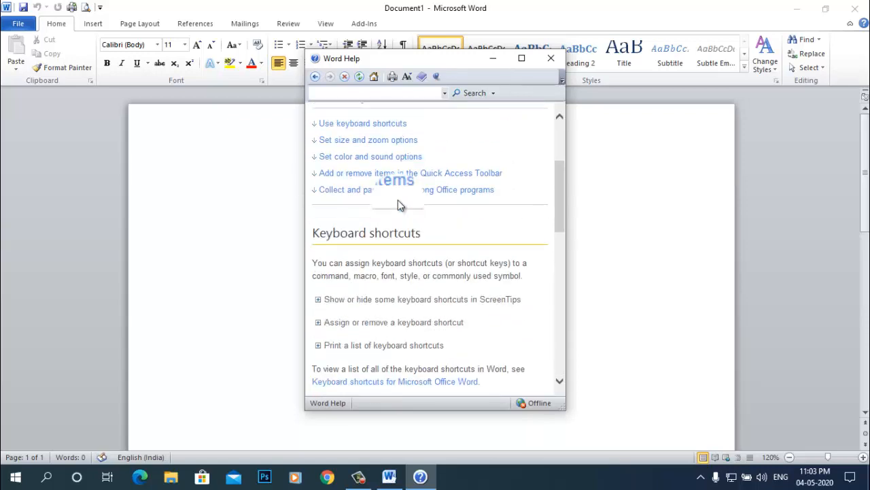
scroll(350, 310, down, 4)
click(408, 294)
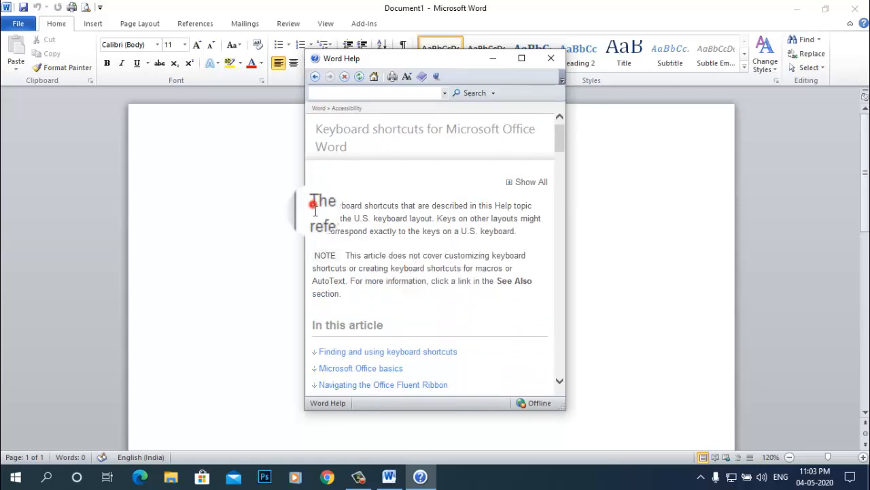
Copy the help article's introductory paragraph and its note, close Word Help, and paste the text into the blank document
drag(315, 211, 379, 294)
right_click(391, 260)
click(422, 267)
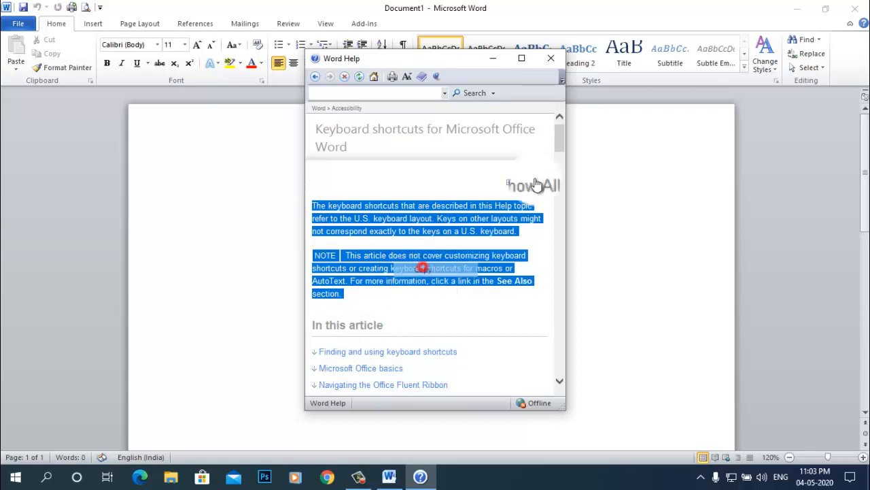
click(552, 57)
right_click(273, 180)
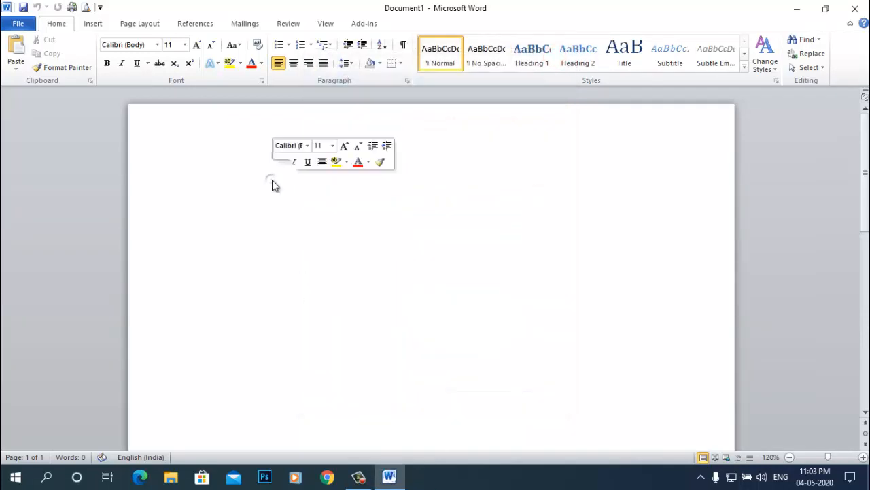
click(337, 231)
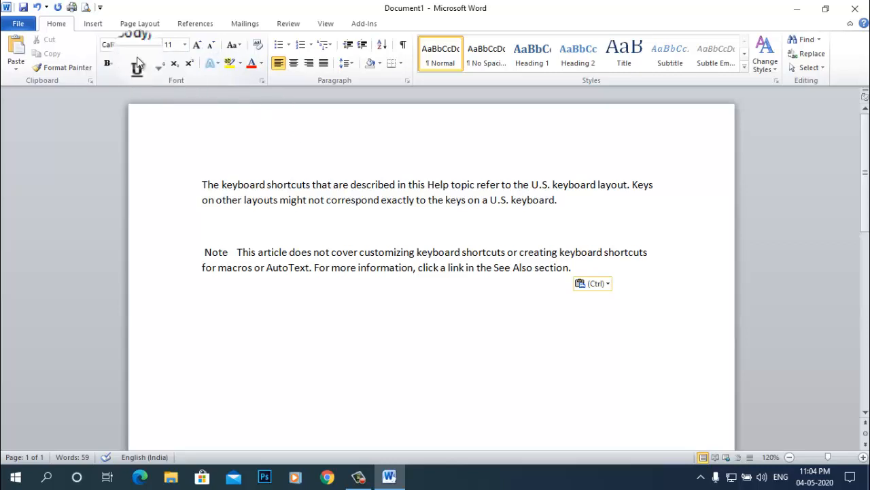
click(341, 331)
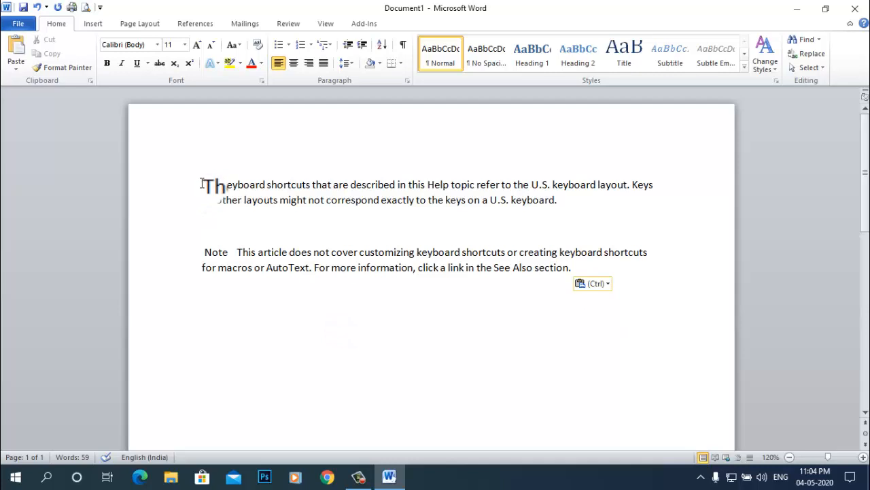
drag(202, 184, 202, 200)
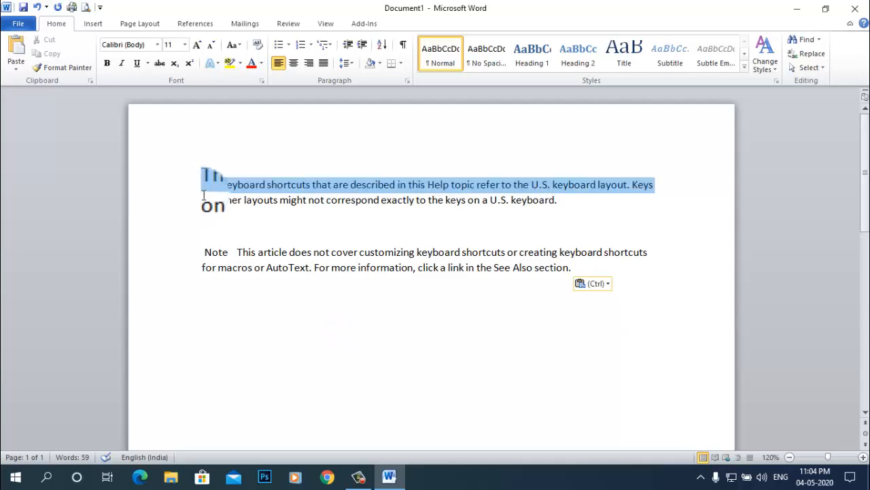
click(204, 183)
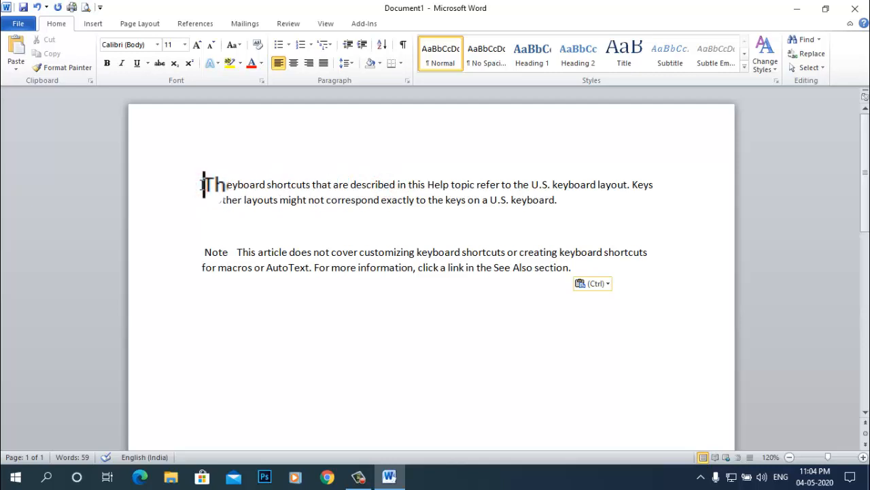
Copy both pasted paragraphs and paste a duplicate of them directly below the original text
drag(204, 187, 575, 274)
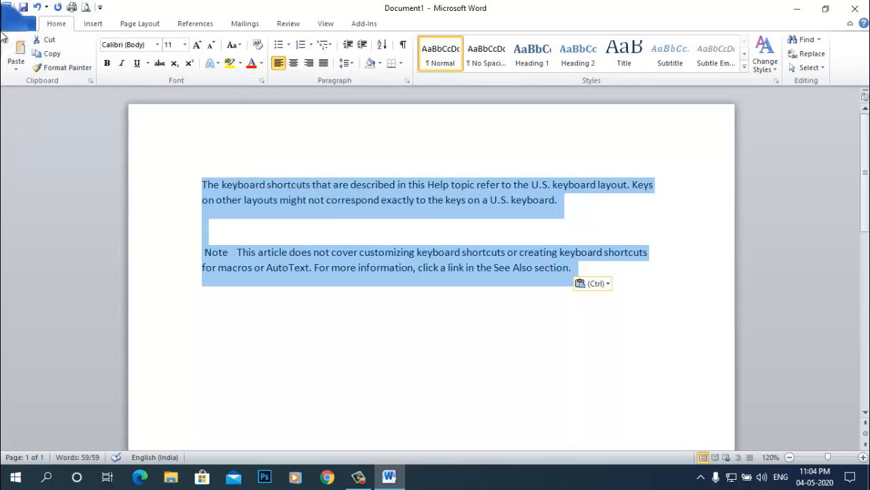
click(57, 54)
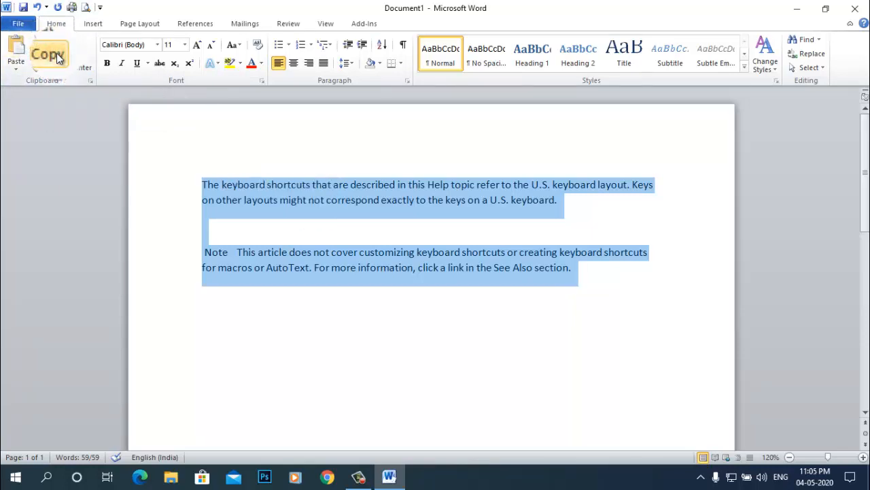
click(586, 293)
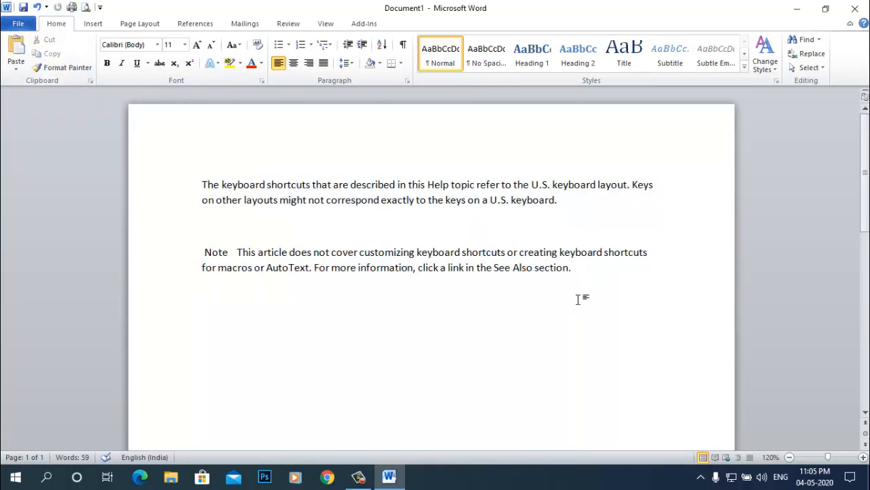
click(16, 46)
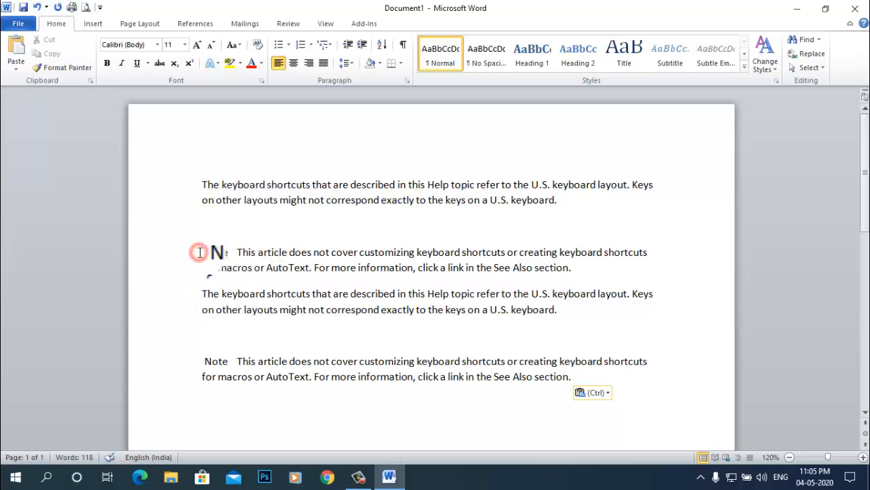
Move the first Note paragraph and the keyboard shortcuts paragraph below it to the document's end, removing the blank lines left behind
drag(199, 252, 577, 330)
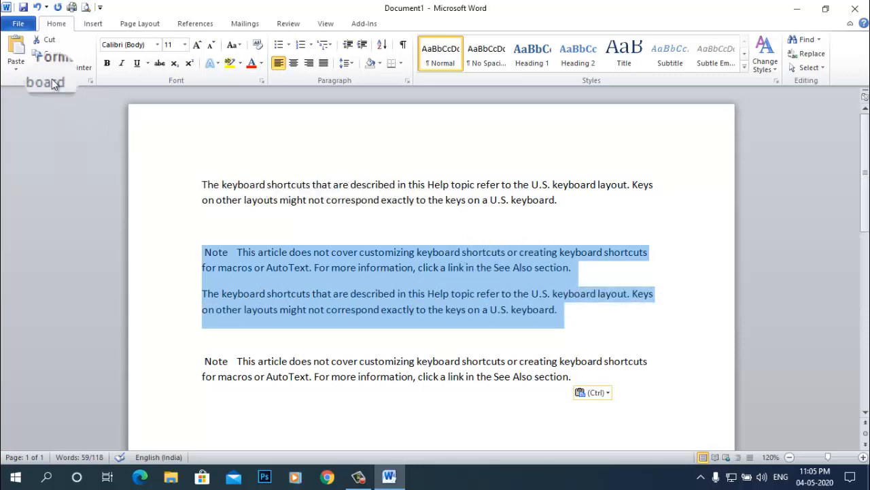
click(45, 39)
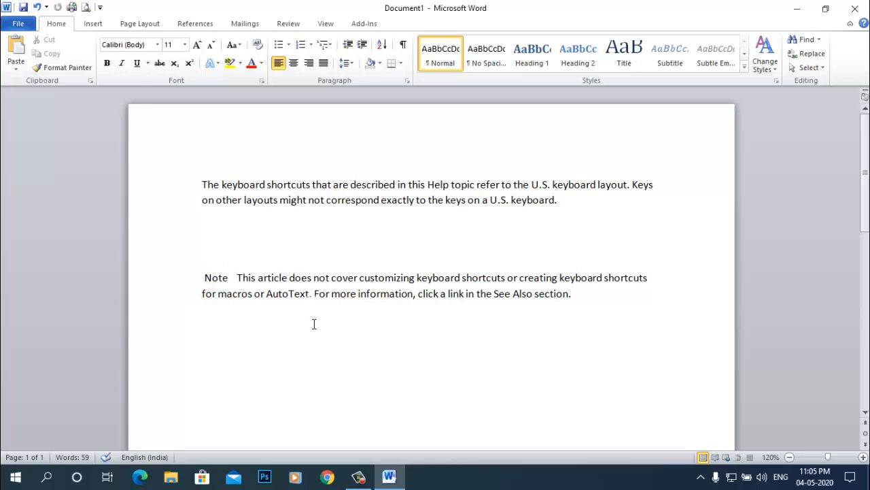
key(BackSpace)
key(BackSpace)
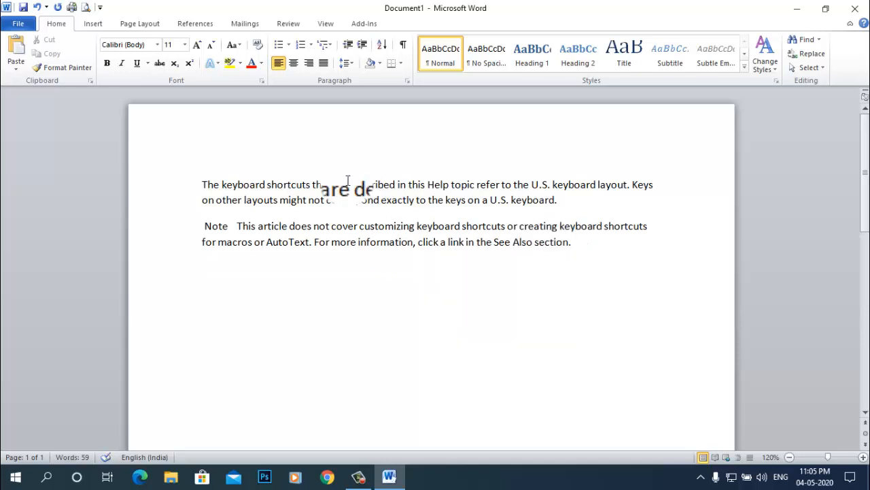
click(12, 52)
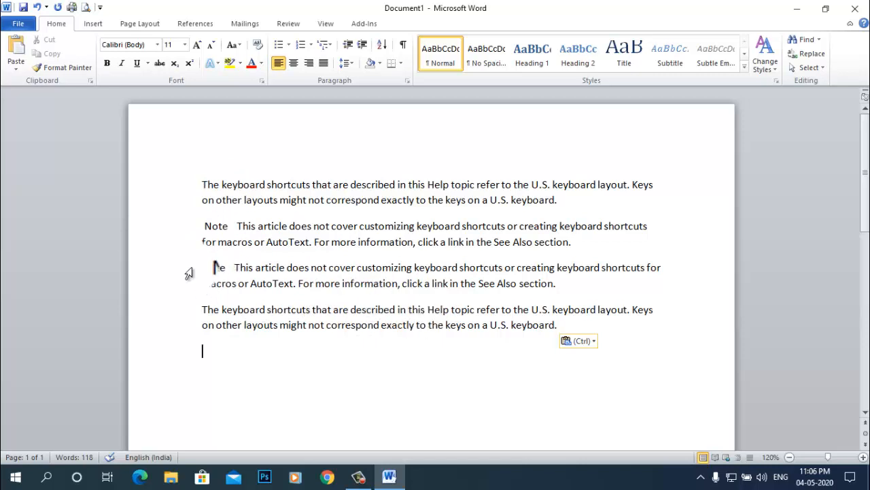
Cut the second Note paragraph and paste it at the end, below the last keyboard shortcuts paragraph
drag(202, 268, 570, 295)
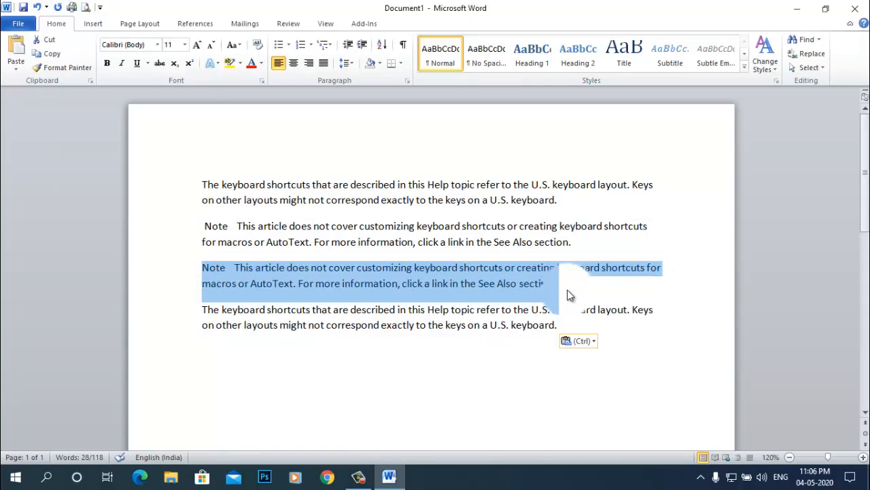
key(Delete)
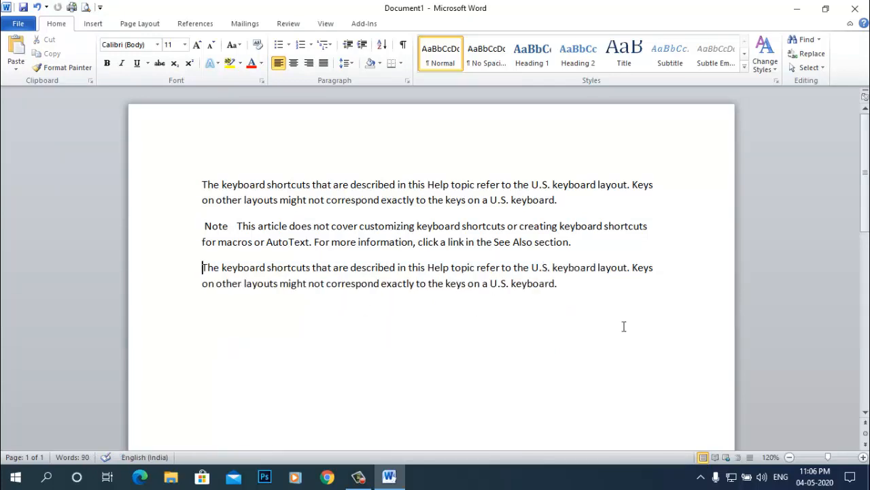
click(586, 294)
key(ctrl+v)
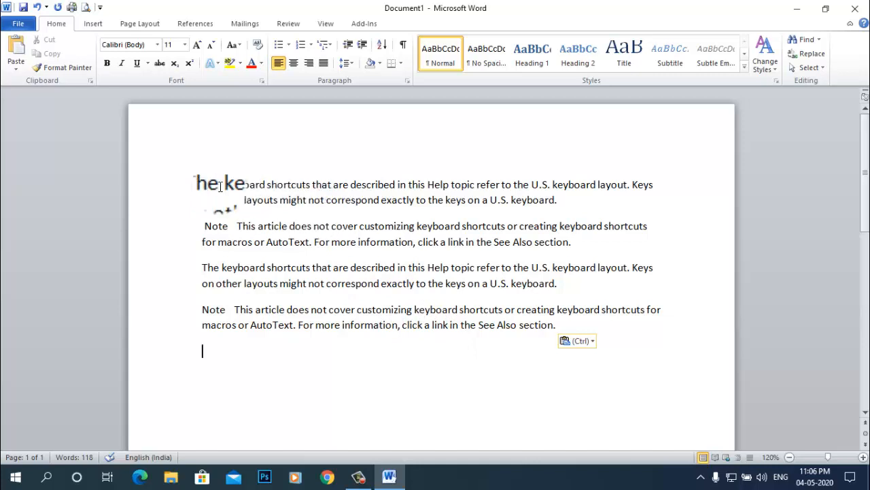
Set the font of "The keyboard shortcuts that are described in" in the first paragraph to Copperplate Gothic Bold
drag(199, 183, 410, 193)
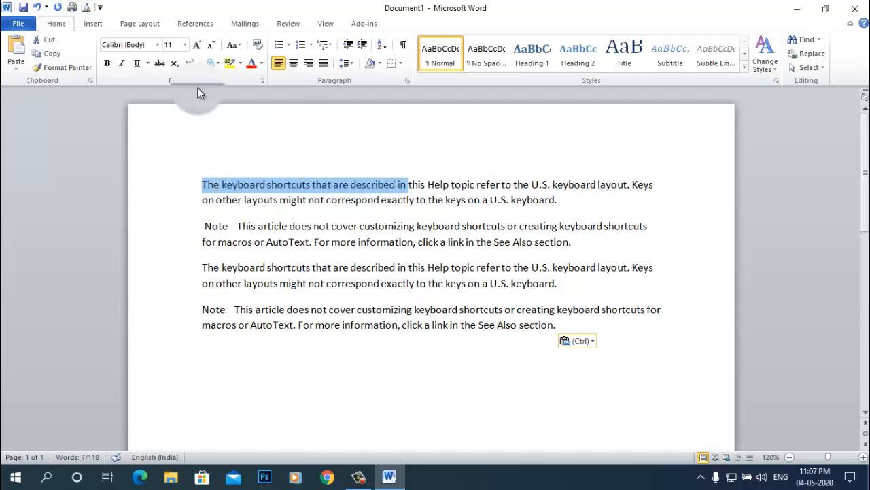
click(157, 45)
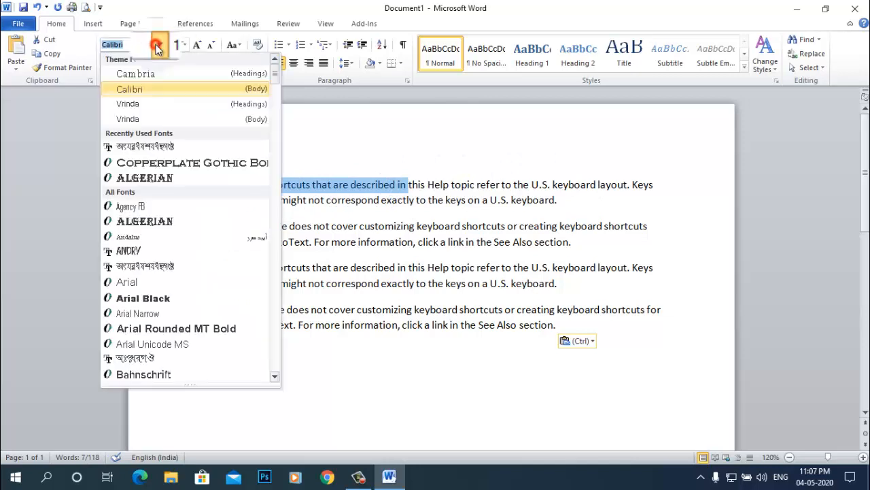
click(137, 169)
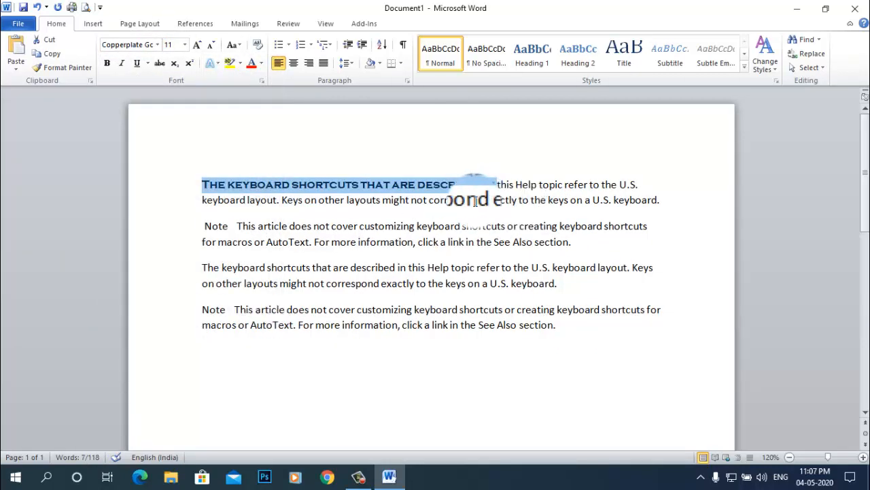
Color the first paragraph's last sentence, starting with "Keys on other layouts", red
drag(282, 200, 663, 200)
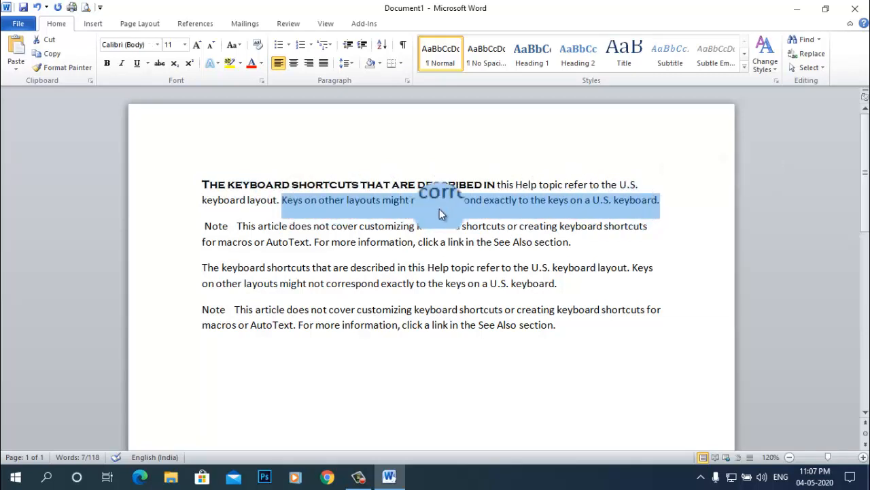
click(250, 70)
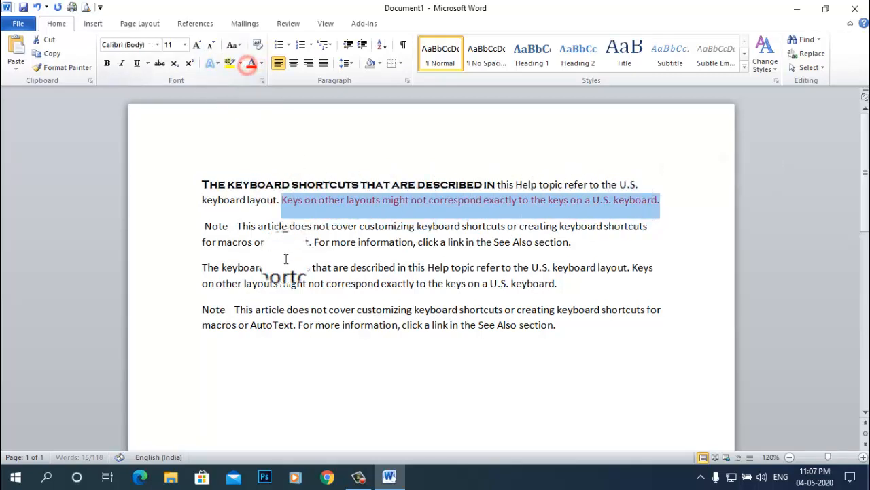
click(353, 374)
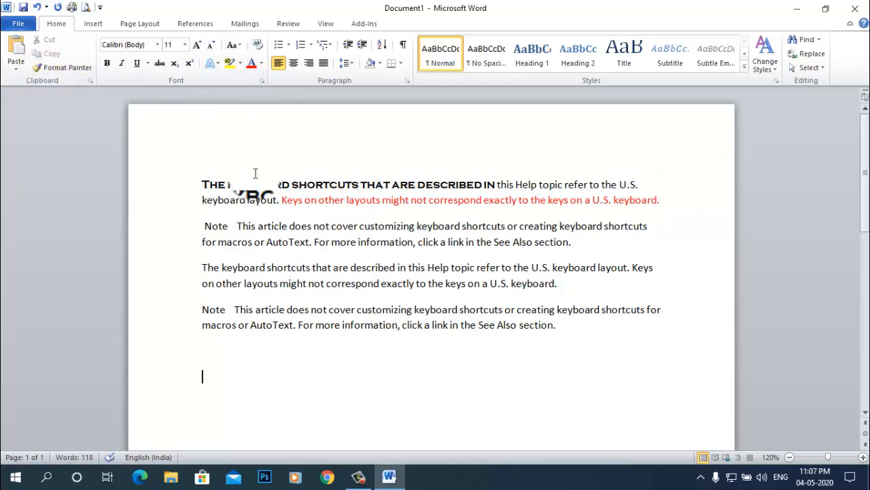
Copy the first paragraph's formatting onto the last Note paragraph with Format Painter
drag(199, 183, 667, 201)
click(58, 68)
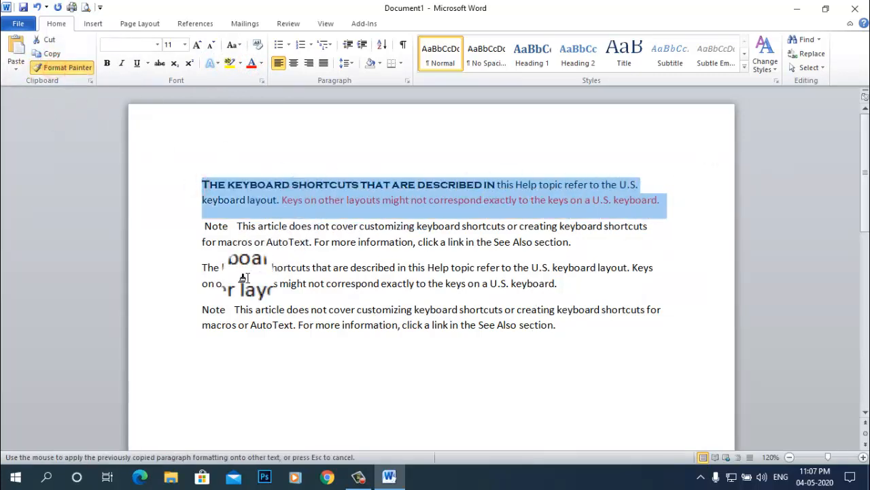
drag(198, 303, 579, 332)
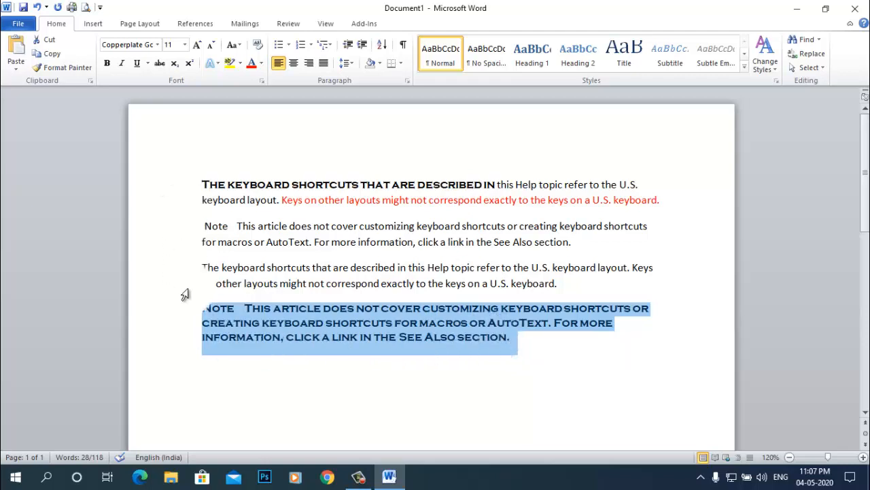
Copy the last Note paragraph's formatting onto the first Note paragraph with Format Painter, and select the keyboard shortcuts paragraph below it
click(64, 68)
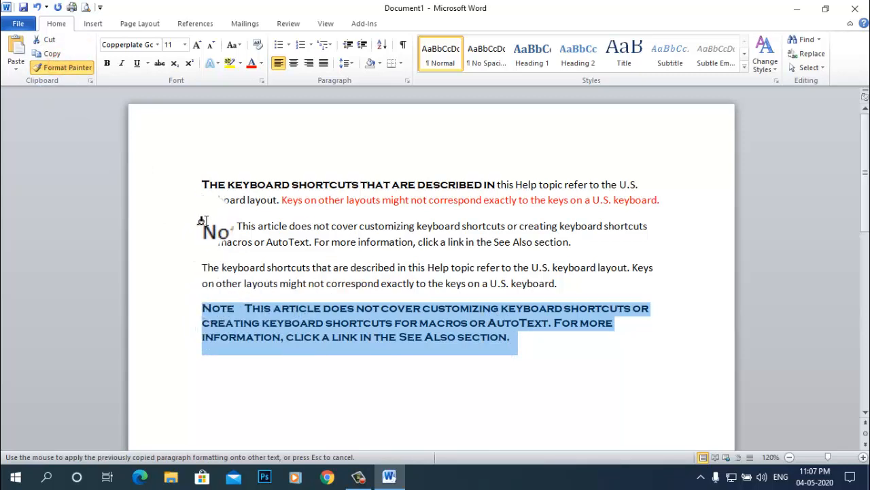
mouse_move(204, 225)
mouse_down()
mouse_move(247, 237)
mouse_move(589, 250)
mouse_move(578, 255)
mouse_up()
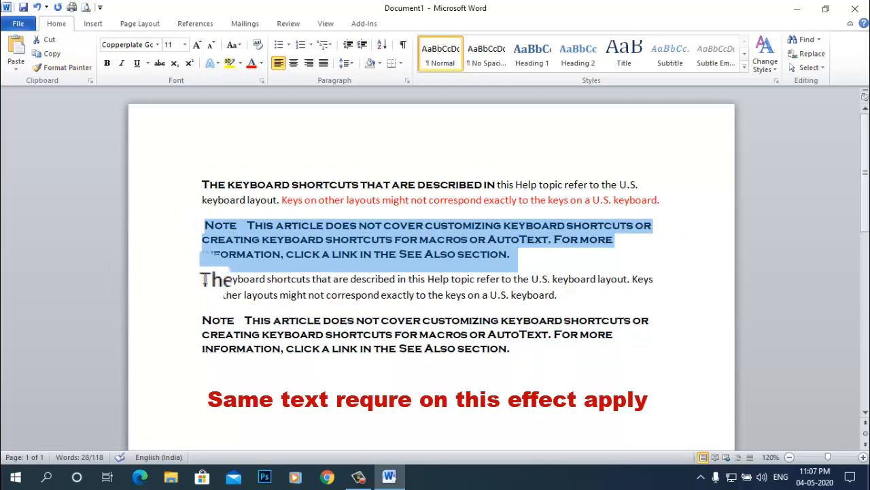
drag(201, 279, 577, 306)
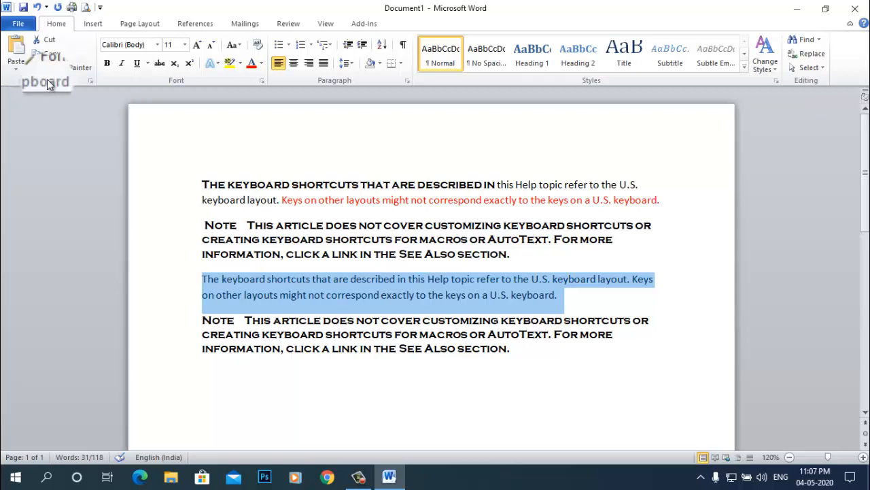
Undo both Format Painter changes, the red color and the Copperplate Gothic Bold font
click(38, 11)
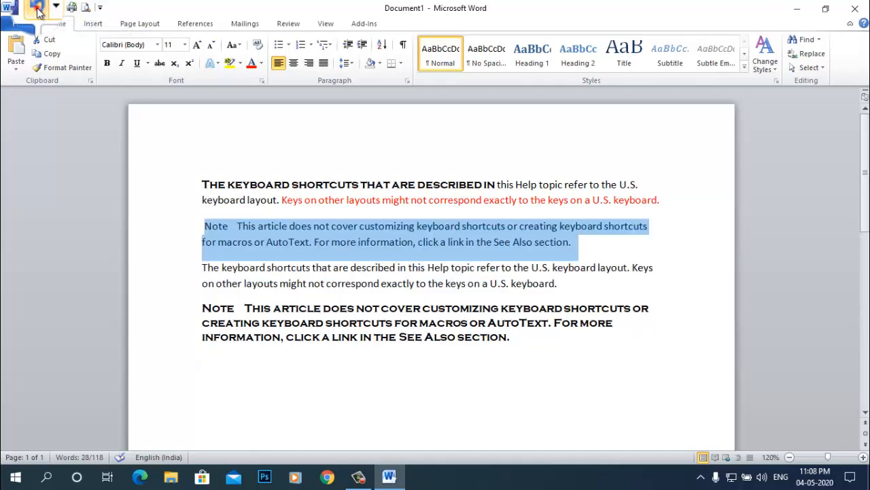
click(38, 11)
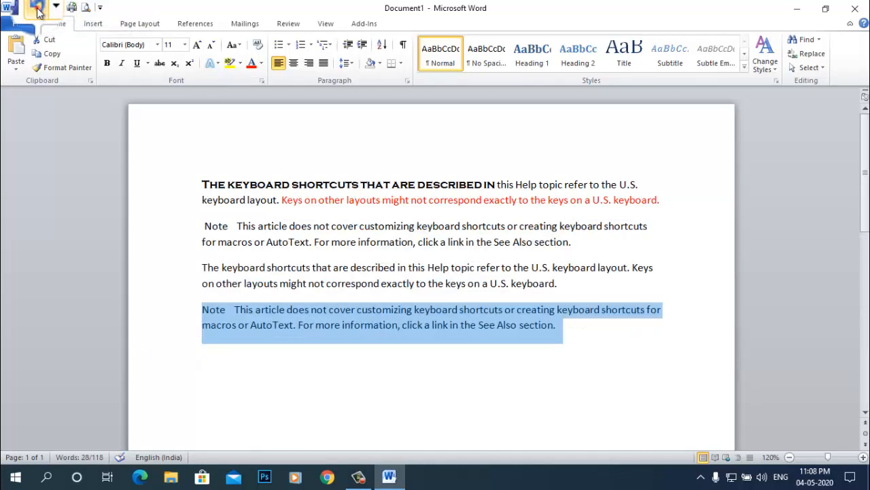
click(38, 11)
click(37, 12)
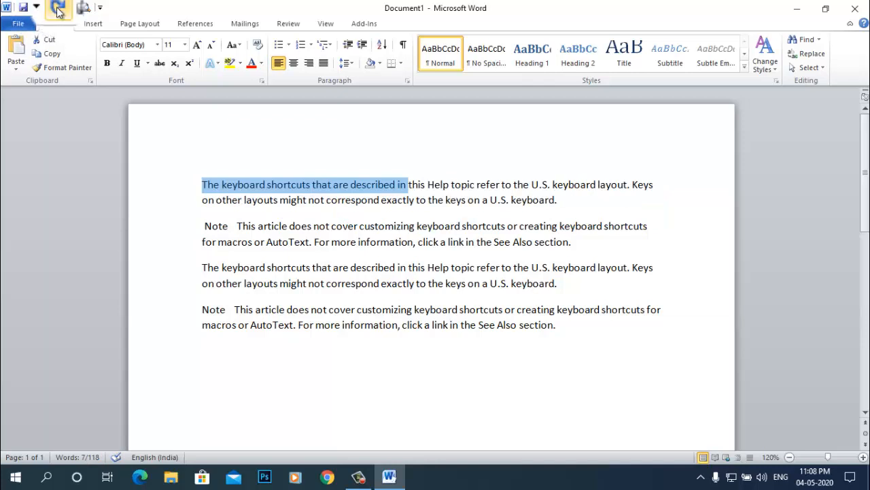
Redo the first paragraph's font and red color changes and the Format Painter change on the last Note paragraph
click(57, 8)
click(58, 8)
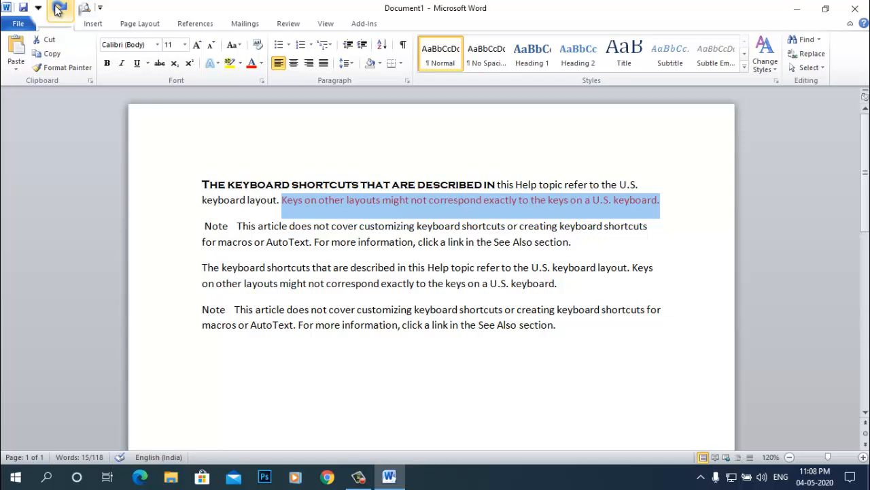
click(58, 8)
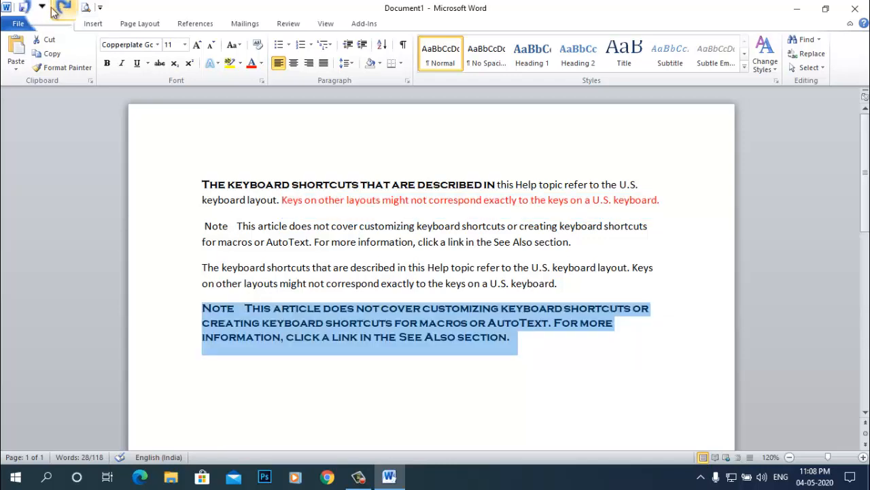
Step back and forth through the redone changes, ending with the red color and the Copperplate Gothic Bold font undone
click(38, 8)
click(37, 8)
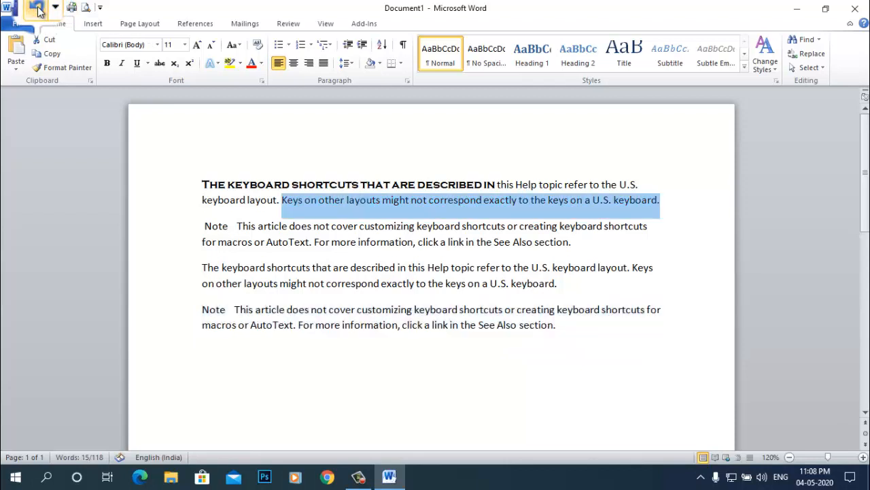
click(58, 8)
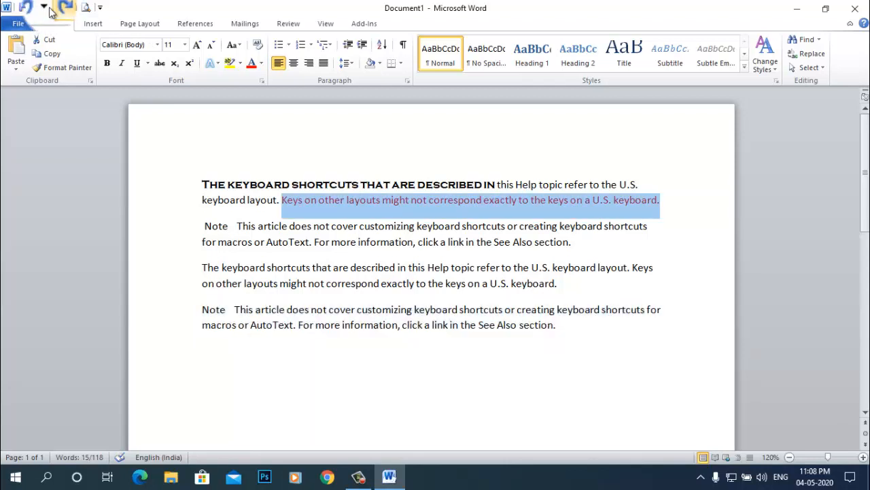
click(38, 8)
click(38, 8)
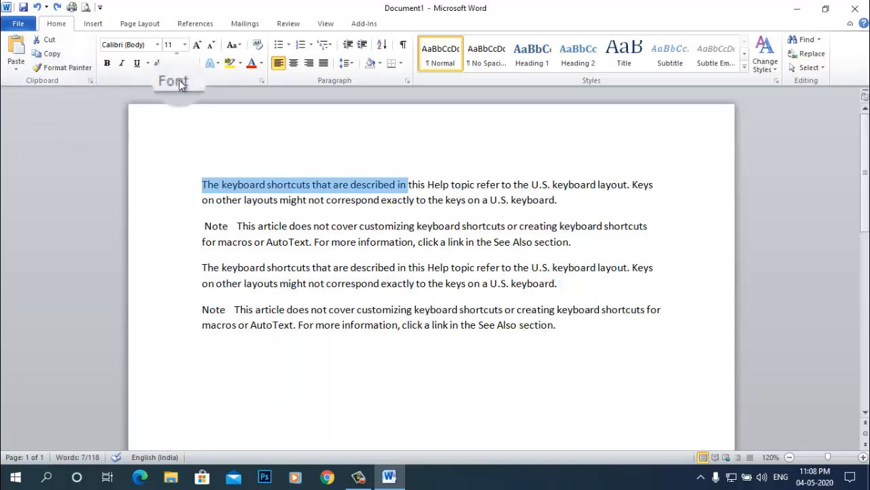
Add a blank line below the last Note paragraph
click(574, 331)
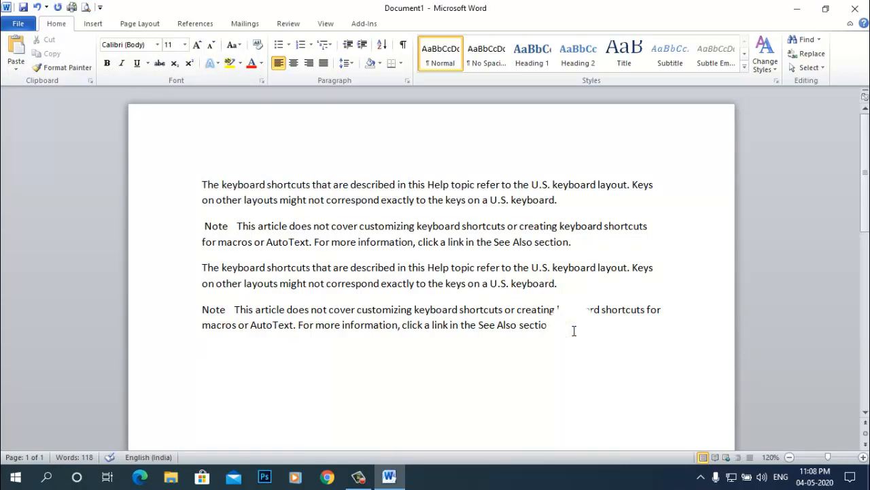
key(Return)
scroll(470, 360, down, 2)
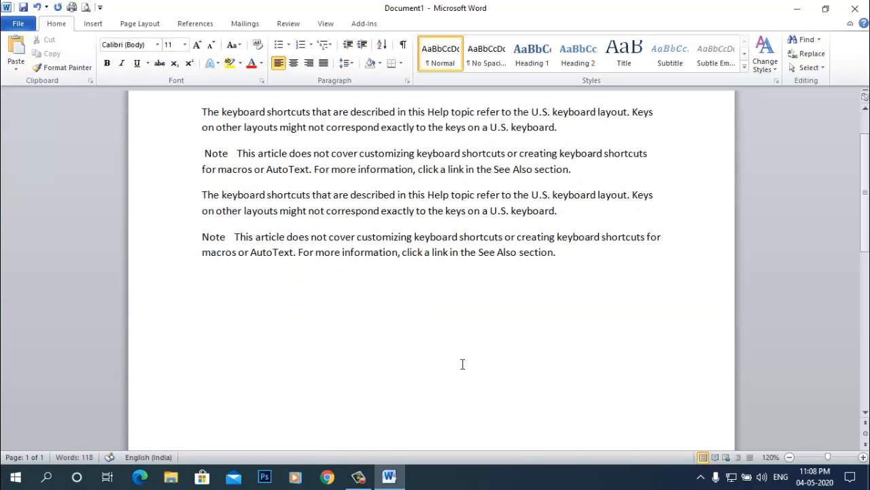
scroll(354, 320, up, 2)
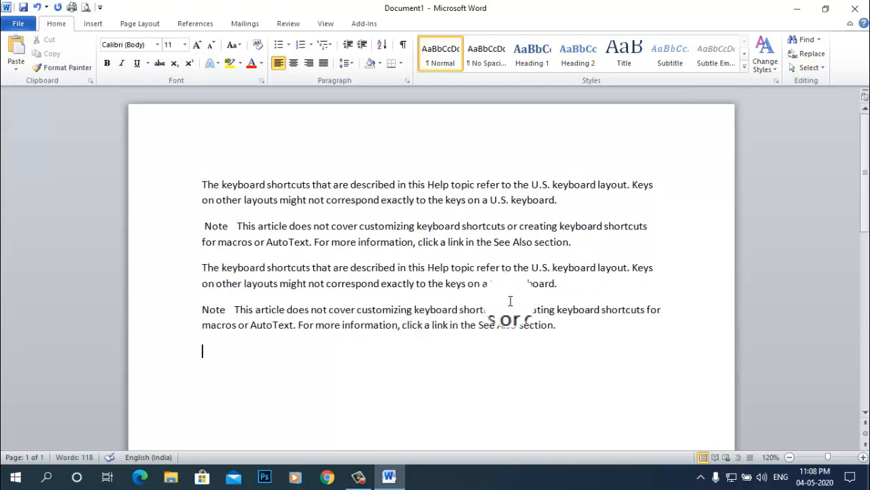
Select all four paragraphs and set their font to Bodoni MT Black
drag(202, 184, 562, 333)
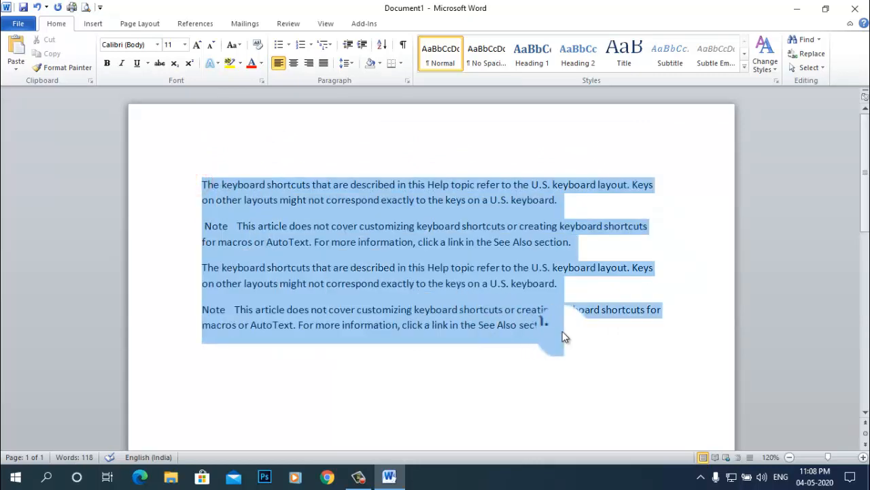
click(158, 45)
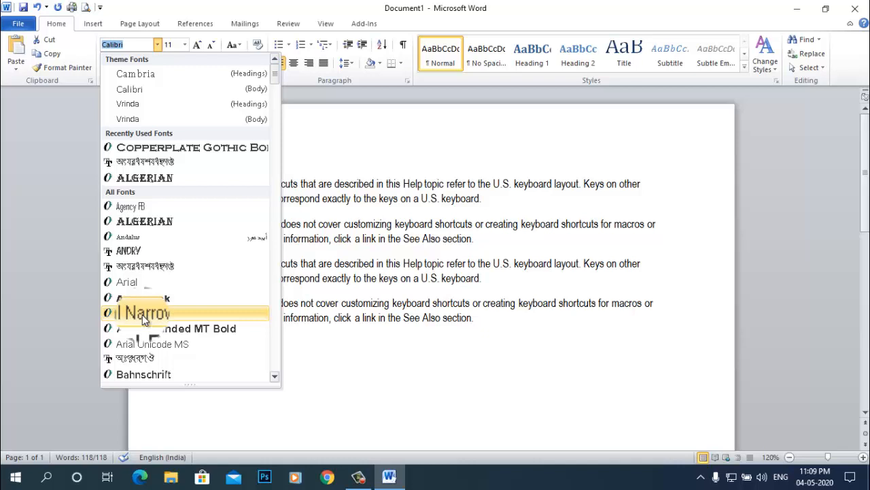
scroll(142, 317, down, 5)
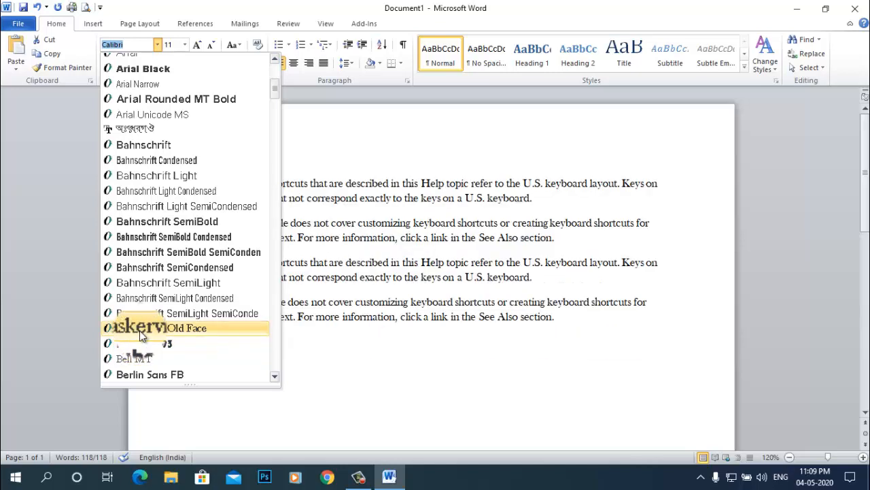
scroll(139, 333, down, 4)
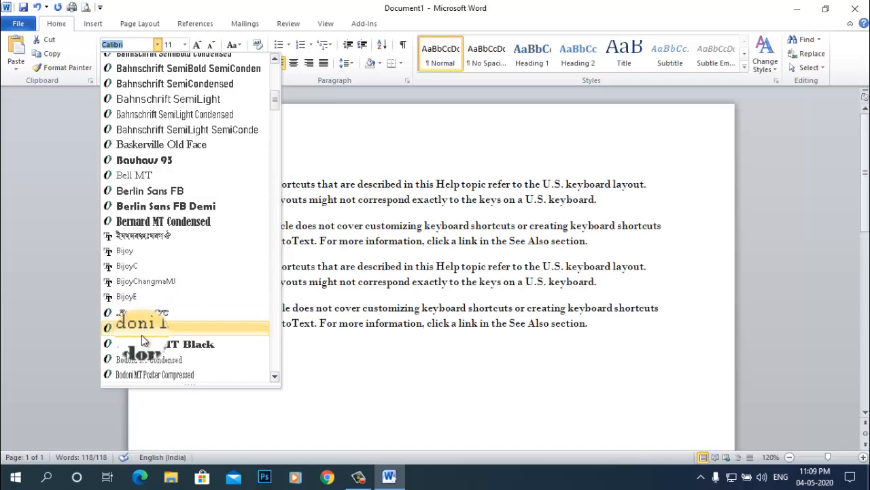
click(163, 344)
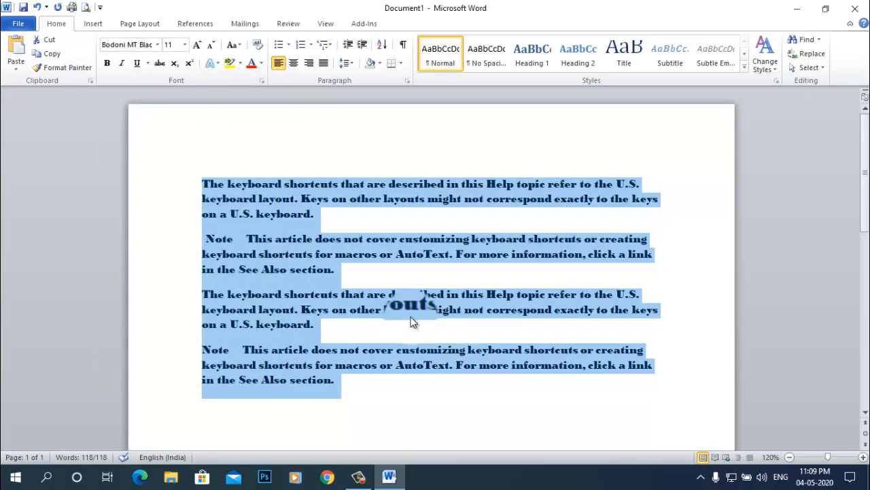
Change the font of the four selected paragraphs to Castellar
click(157, 45)
scroll(141, 302, down, 10)
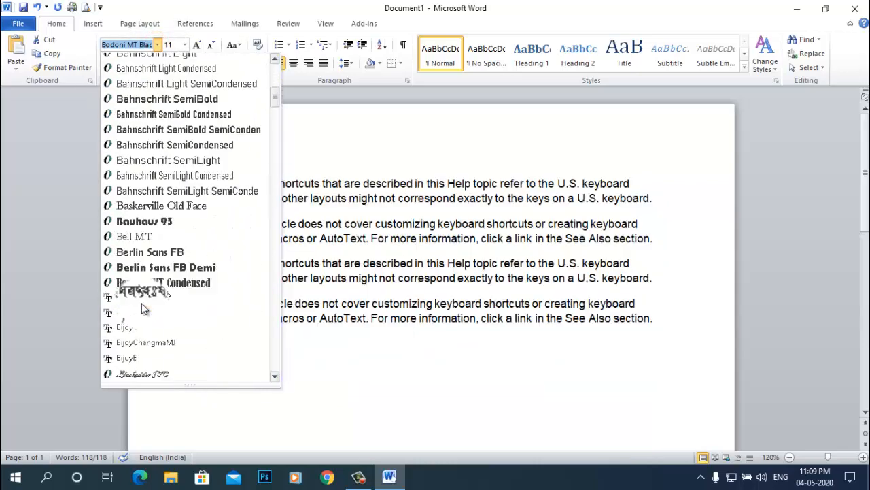
scroll(142, 303, down, 4)
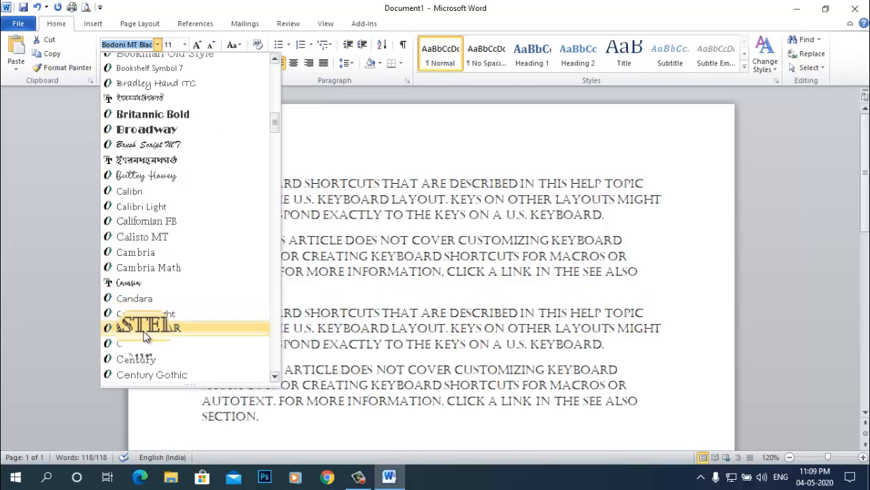
click(144, 329)
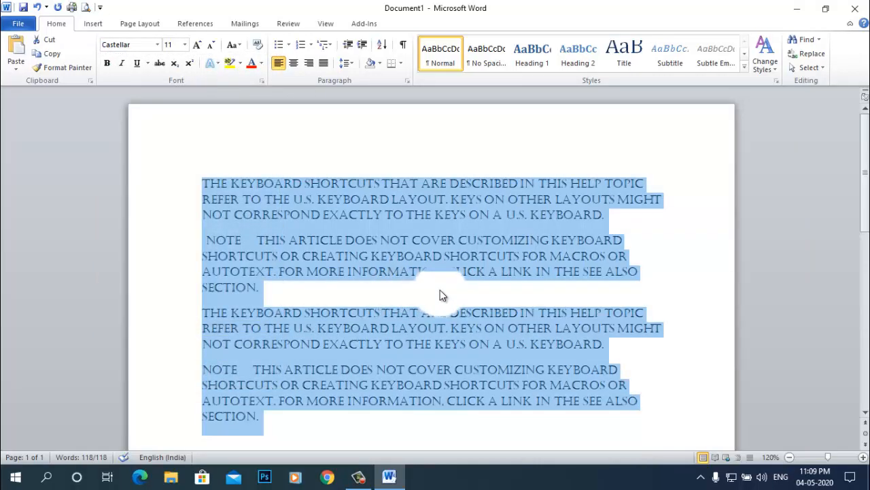
Try font size 20 on the selected paragraphs, and settle on size 12
click(185, 45)
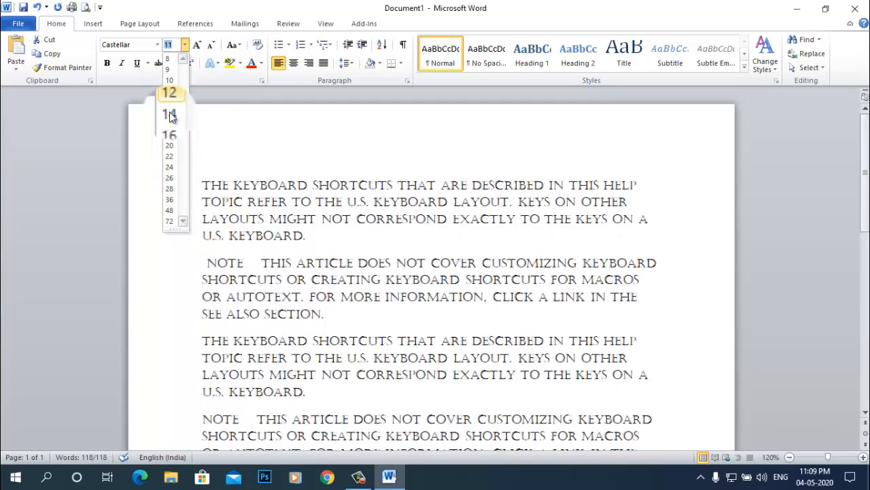
click(168, 145)
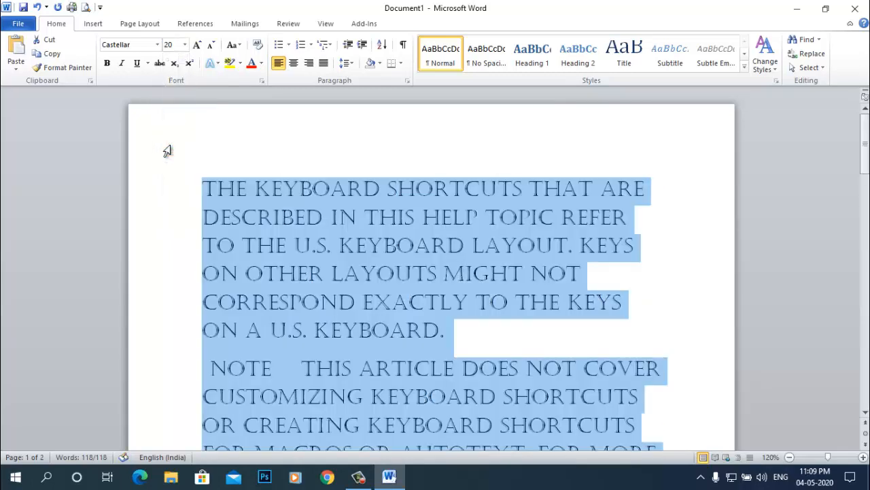
click(185, 44)
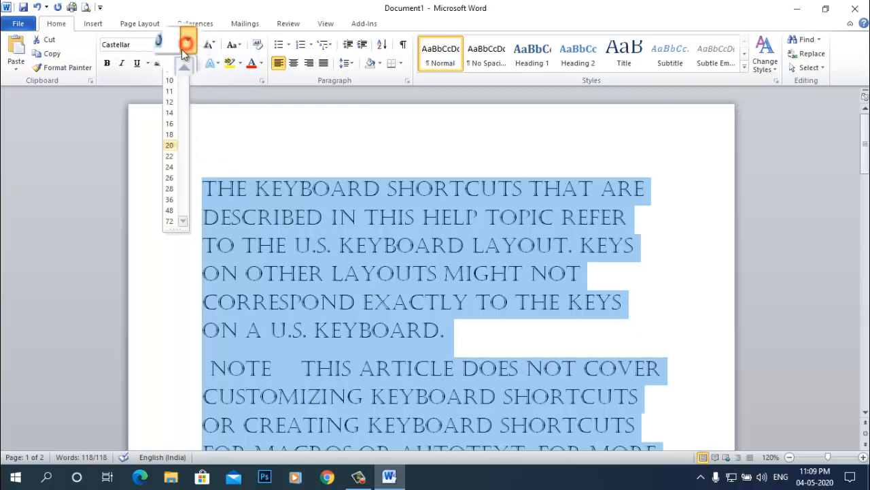
click(168, 109)
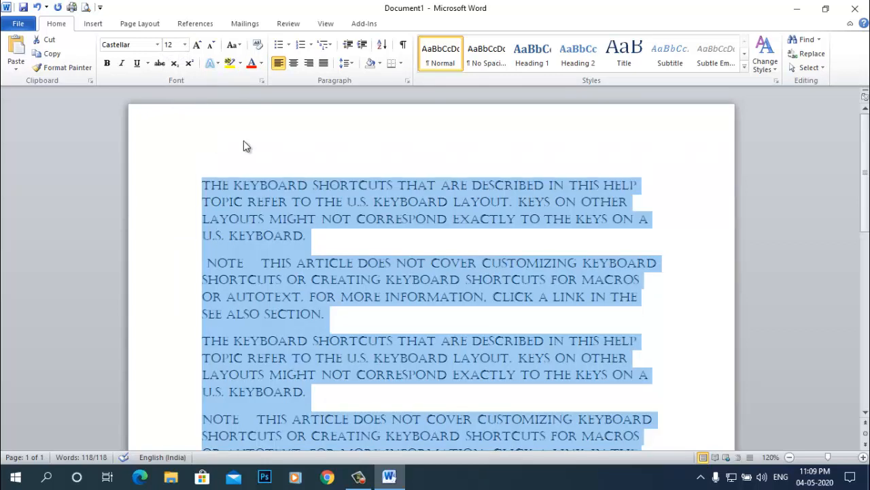
Enlarge the selected text to size 18 in increments with Grow Font
click(197, 46)
click(197, 45)
click(197, 45)
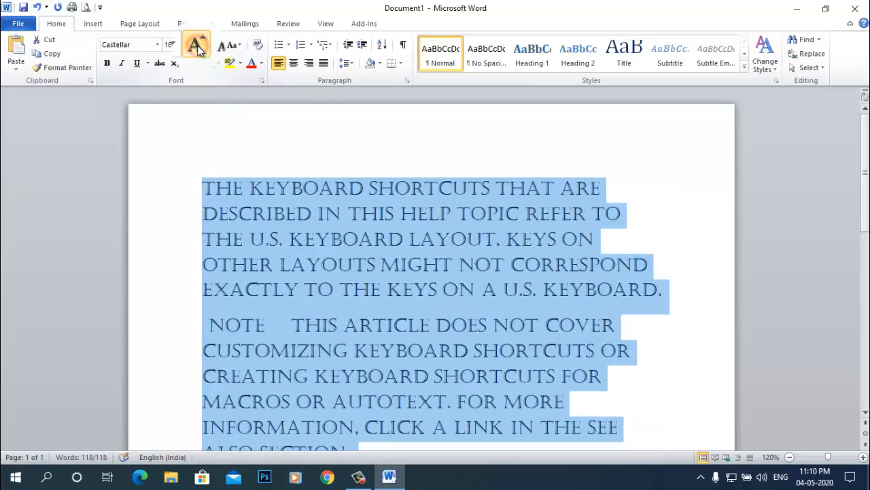
Reduce the selected text to size 10 in increments with Shrink Font
click(210, 48)
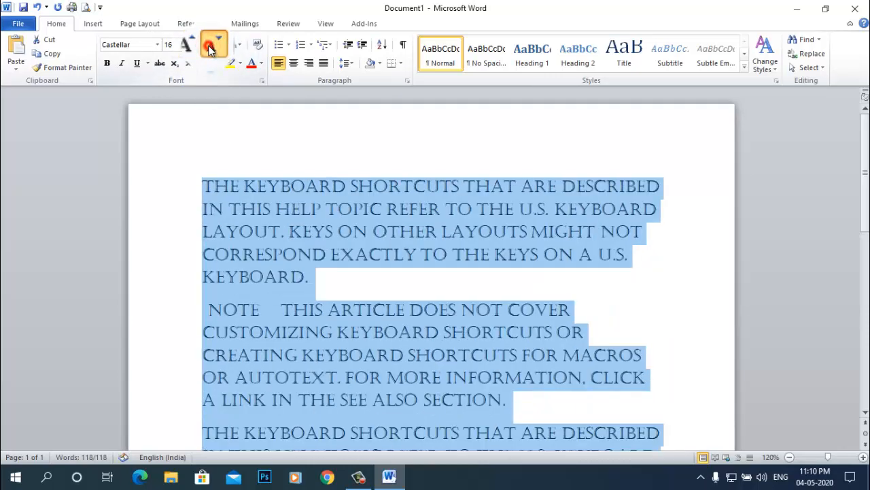
click(210, 48)
click(209, 47)
click(209, 48)
click(209, 48)
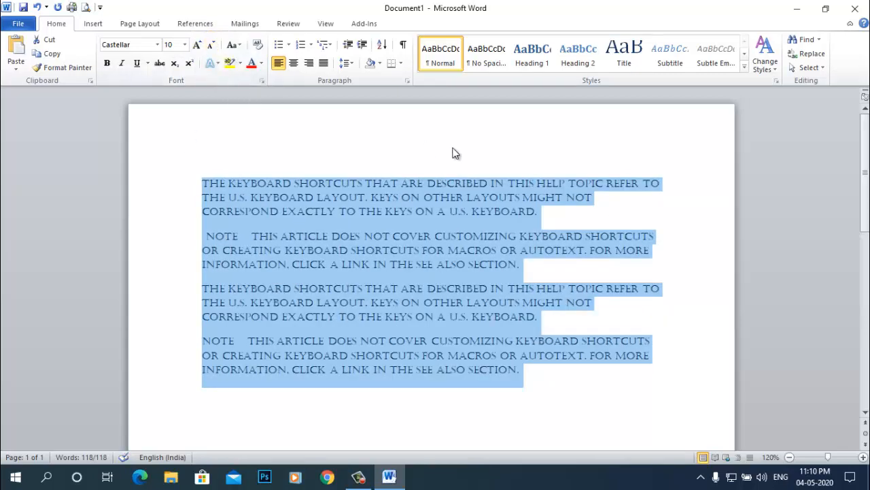
Bring the selected text to size 12 using Shrink Font and Grow Font, and clear the selection
scroll(454, 151, down, 1)
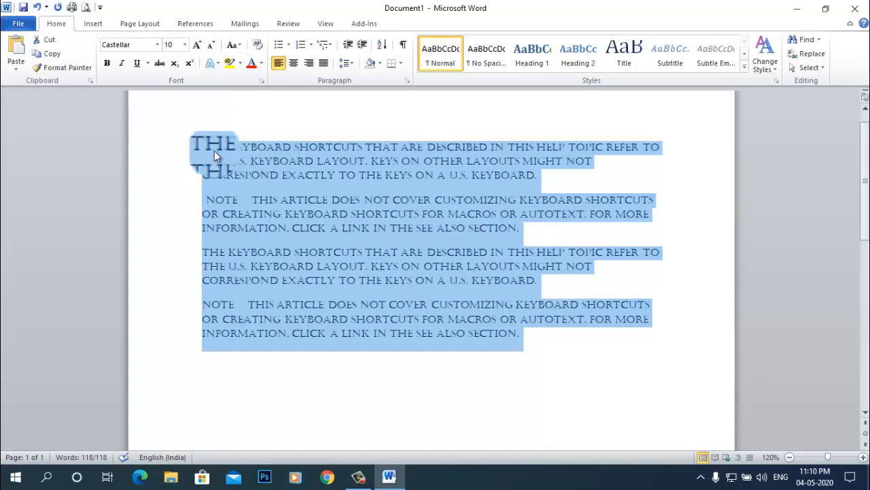
click(210, 49)
click(200, 47)
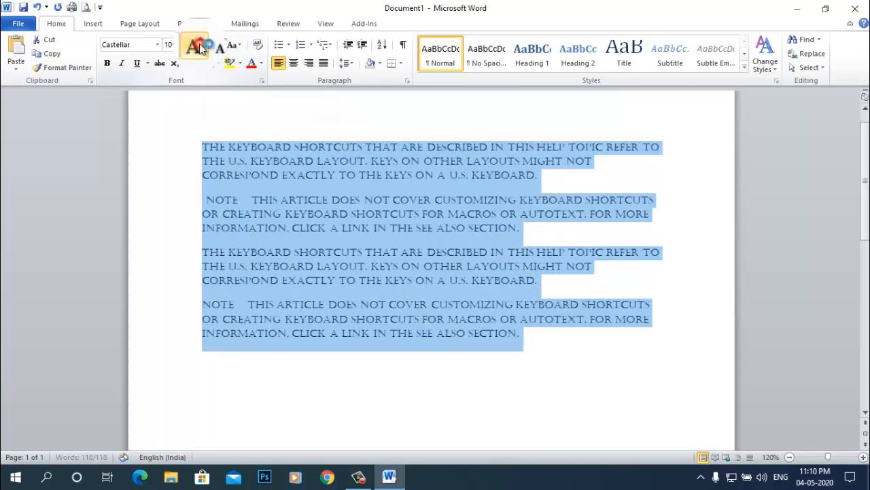
click(201, 47)
click(200, 48)
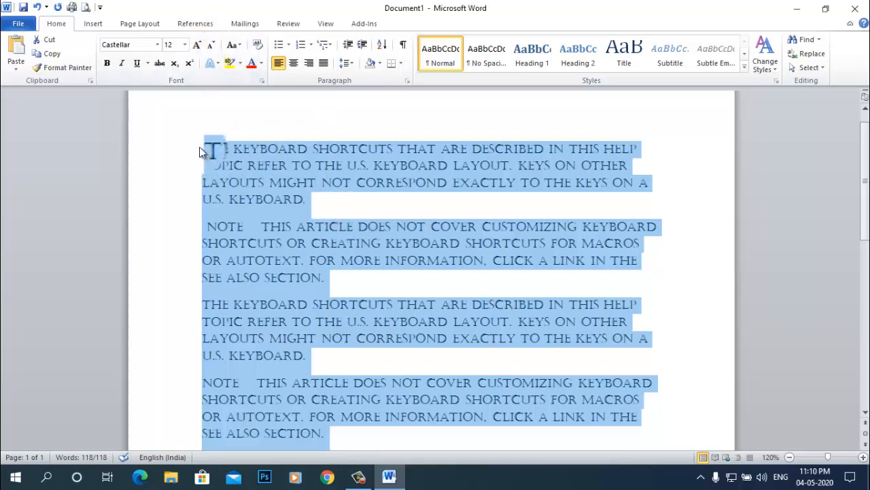
click(414, 203)
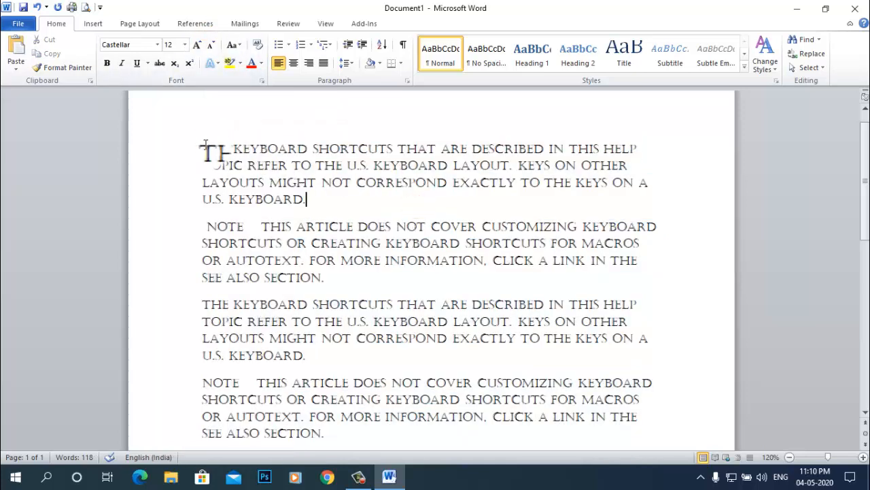
Make the first line of the opening paragraph bold, through the word "Help"
drag(200, 146, 631, 157)
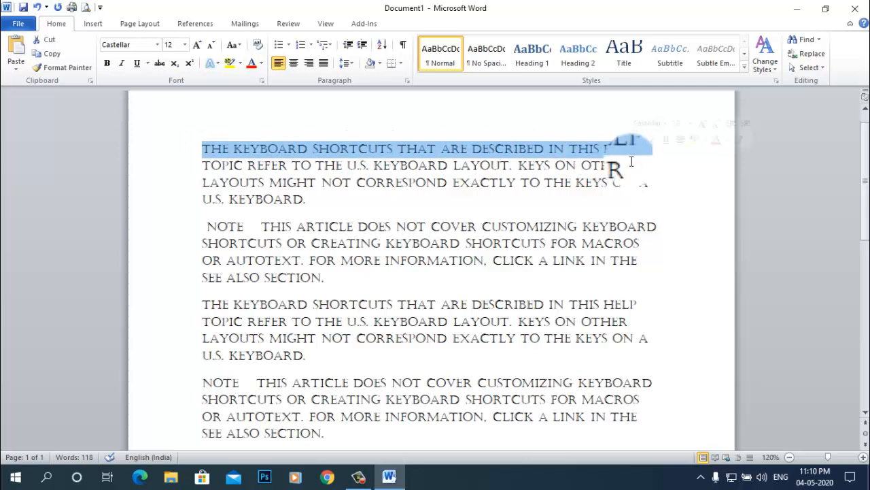
click(107, 64)
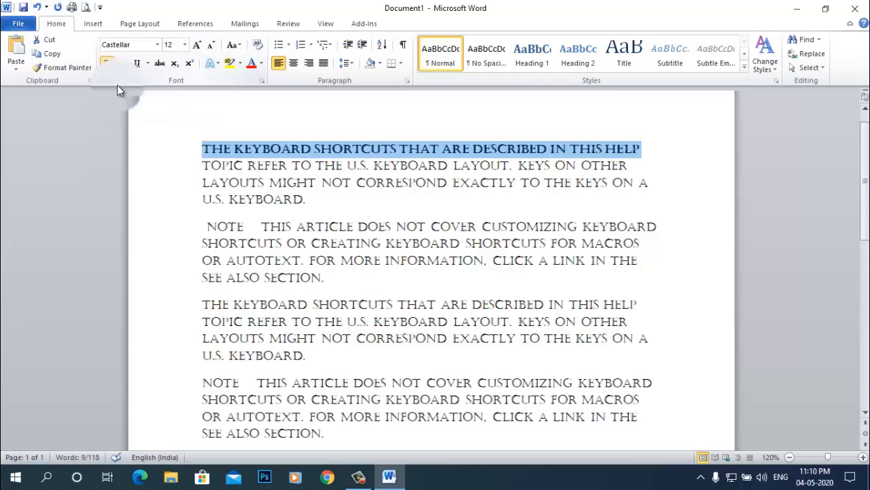
click(192, 202)
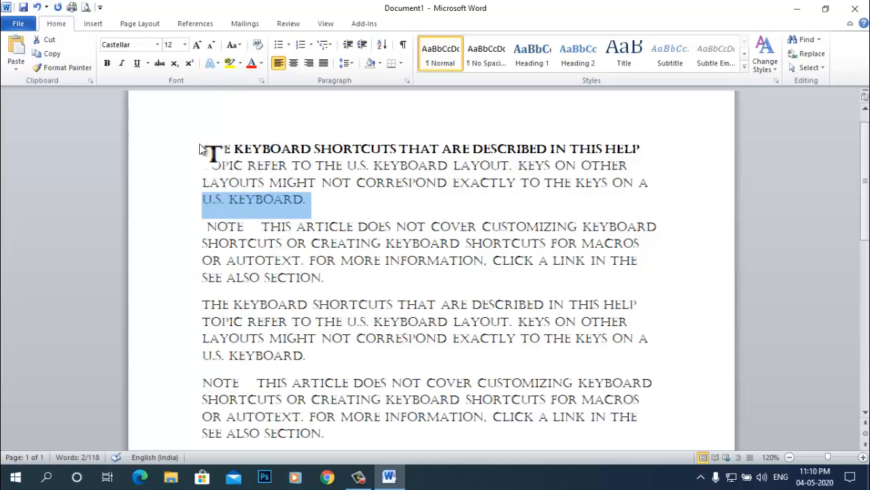
Change the font of the whole document to Calibri (Body) and clear the selection
key(ctrl+a)
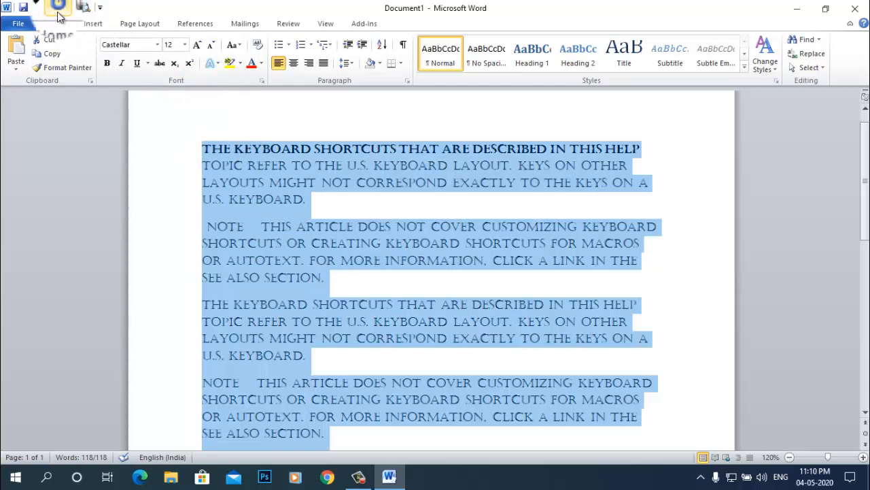
click(157, 47)
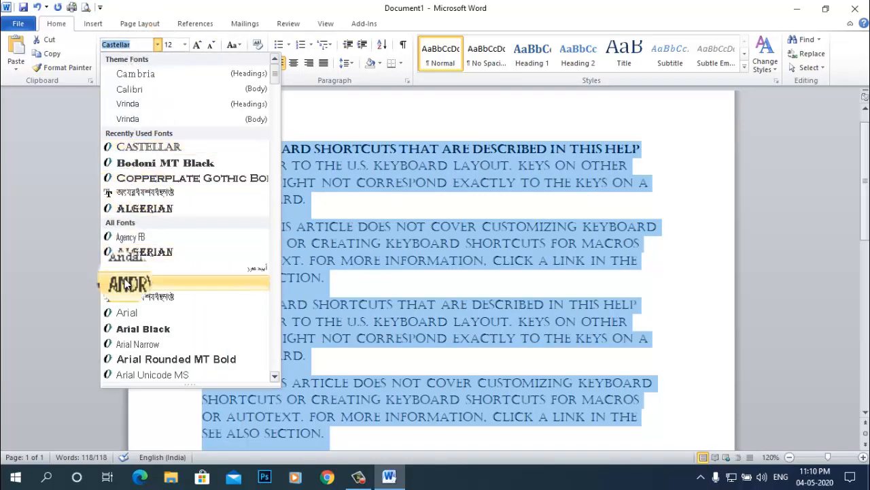
click(145, 94)
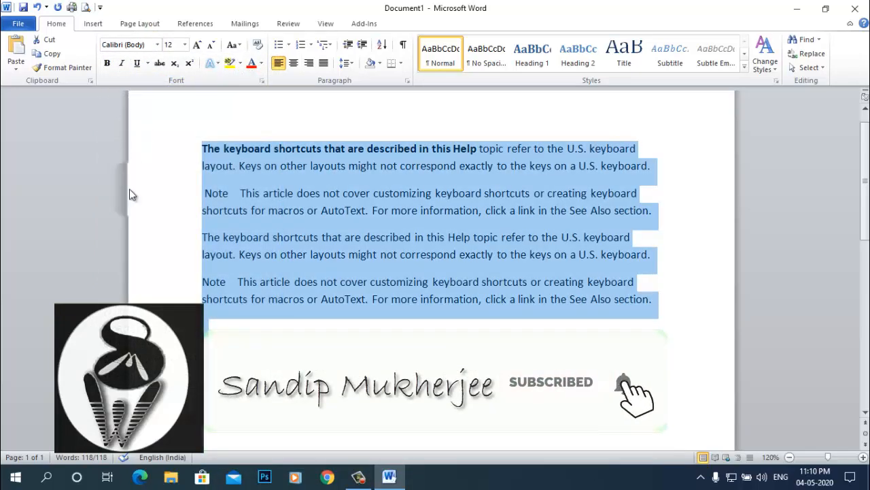
click(234, 332)
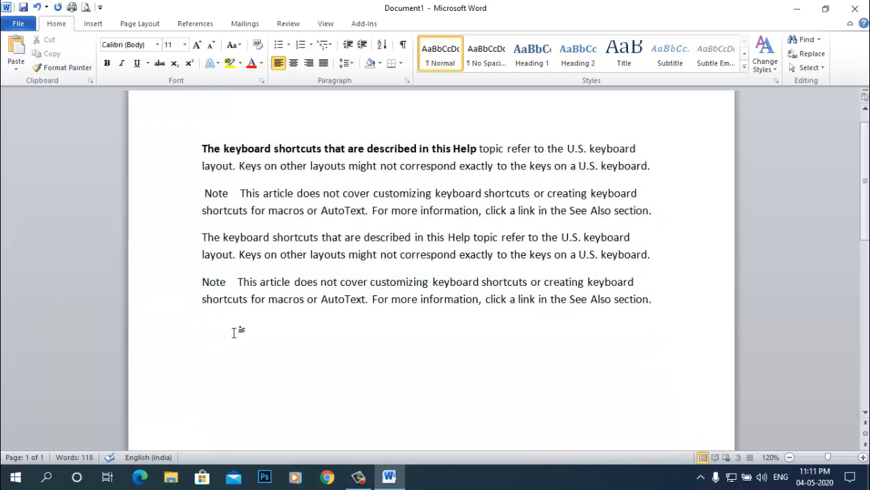
key(ctrl+a)
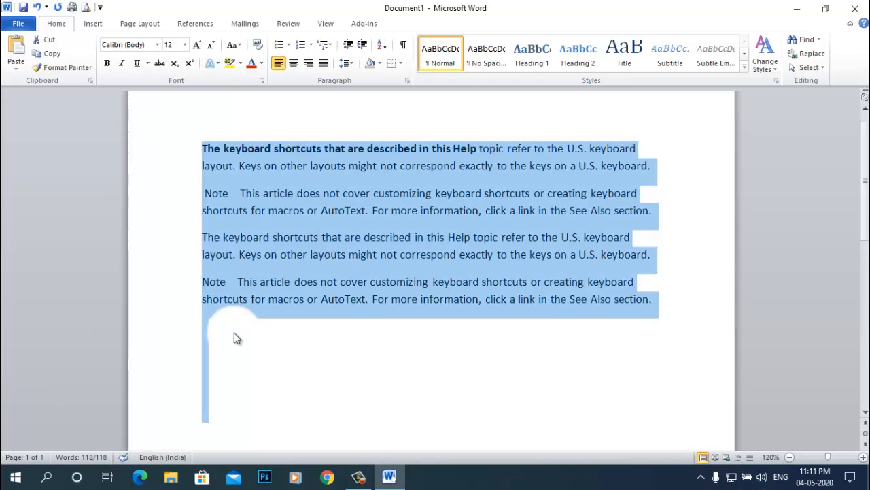
click(233, 333)
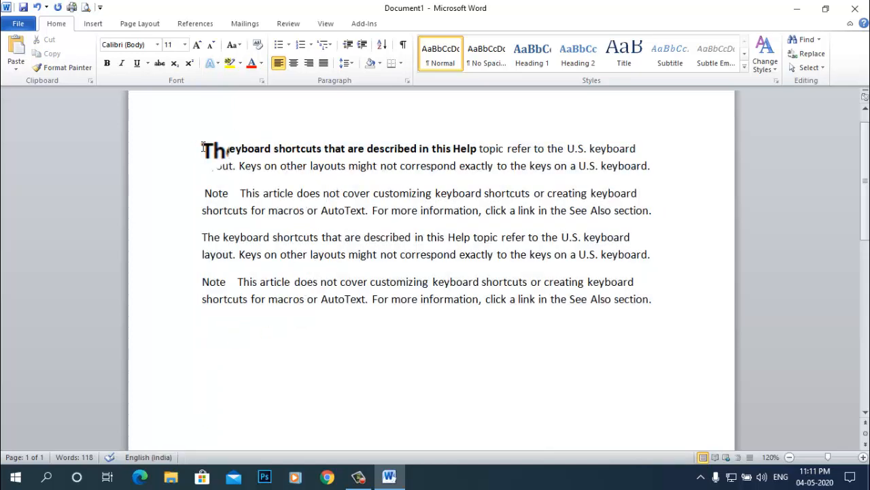
Make the document's first line, from "The keyboard shortcuts" to "U.S. keyboard", bold and italic
drag(201, 146, 644, 145)
drag(645, 146, 657, 144)
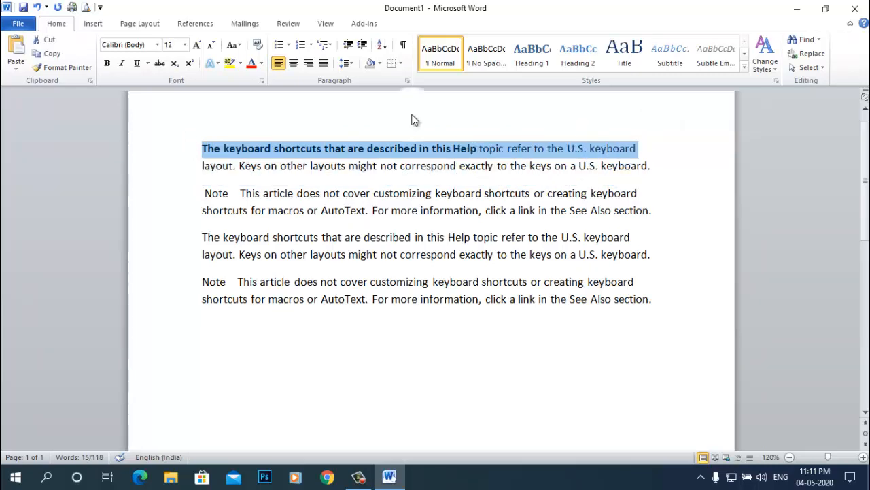
click(106, 64)
click(107, 63)
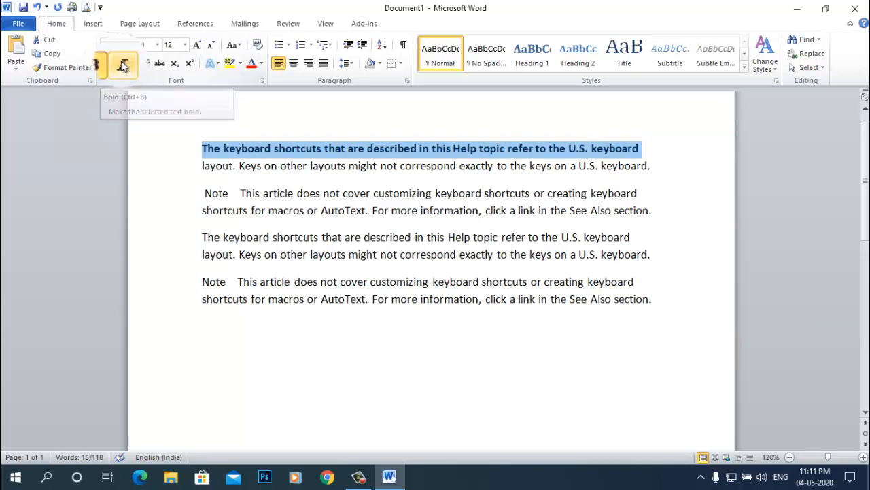
click(123, 64)
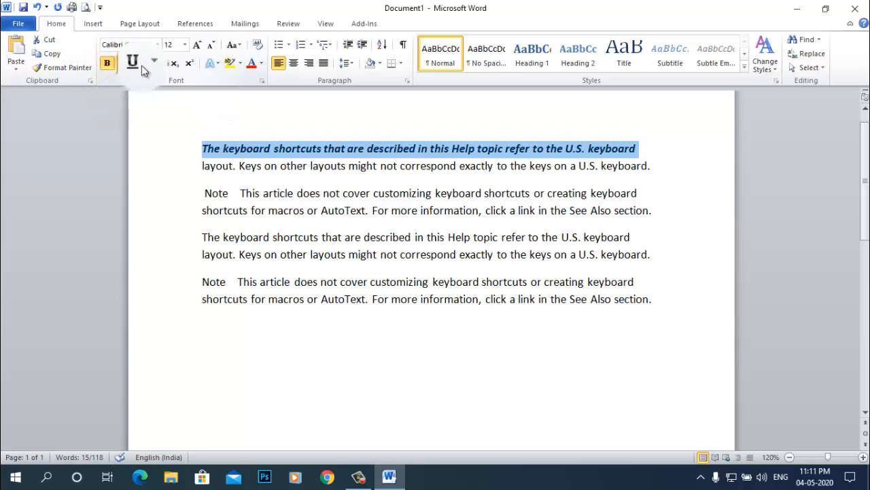
Enlarge the selected first line to size 26 with Grow Font, and reduce it to 24 with Shrink Font
click(200, 46)
click(201, 47)
click(201, 47)
click(200, 46)
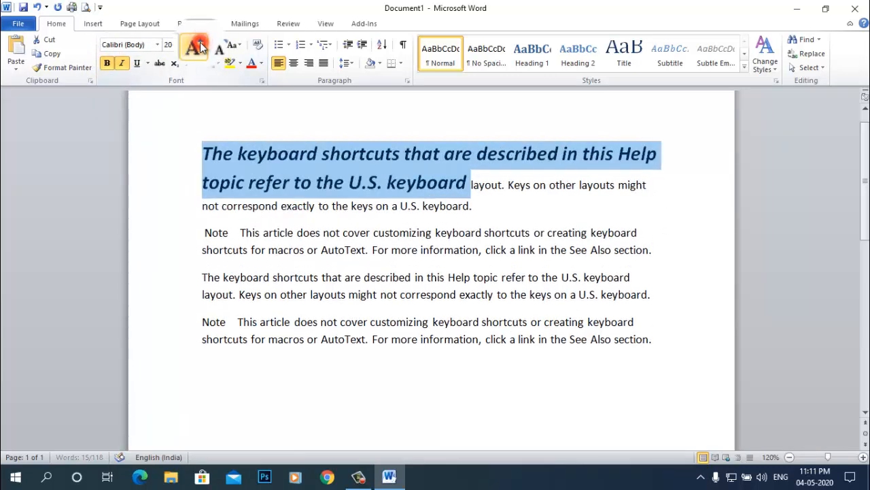
click(201, 47)
click(201, 46)
click(200, 46)
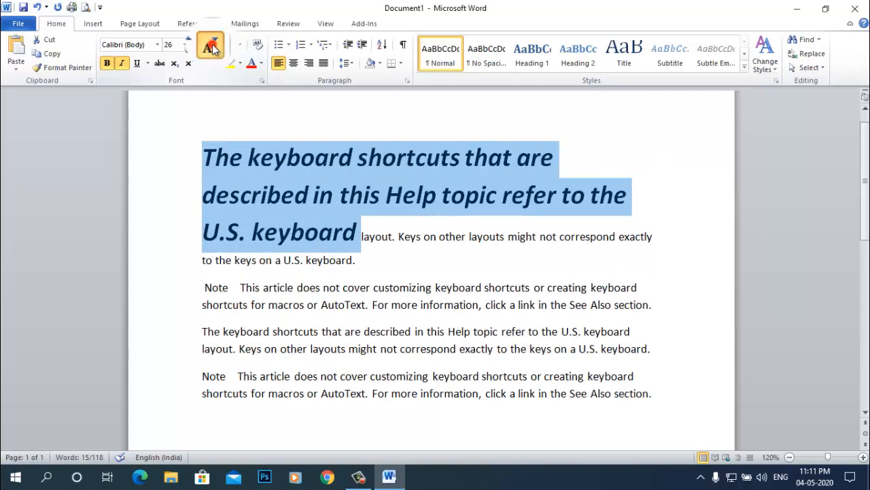
click(208, 45)
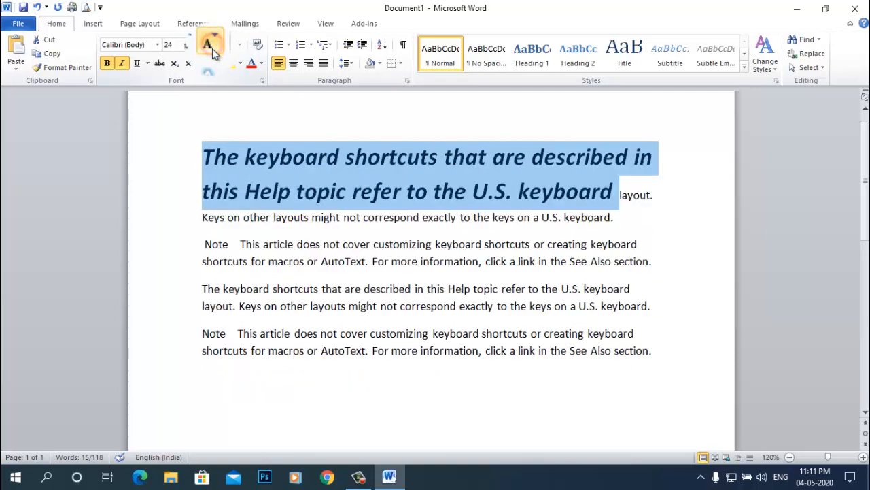
Split the enlarged text into its own paragraph before "layout" and give it a double underline
click(616, 192)
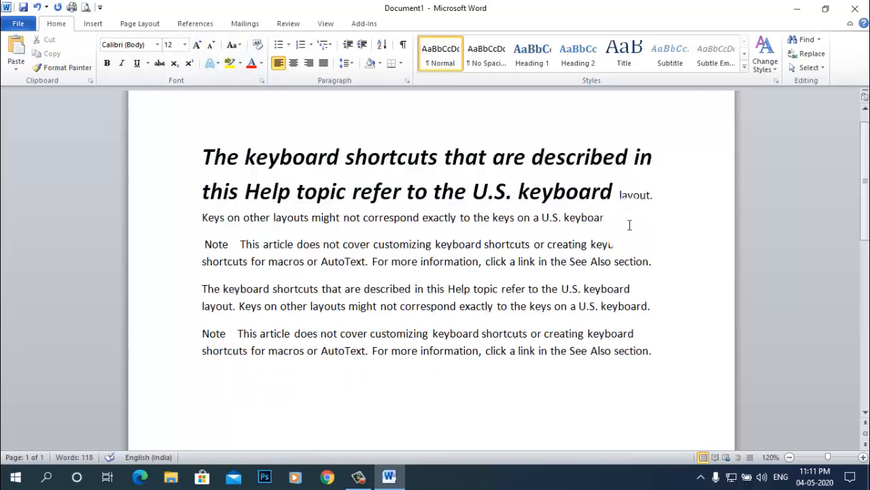
key(Return)
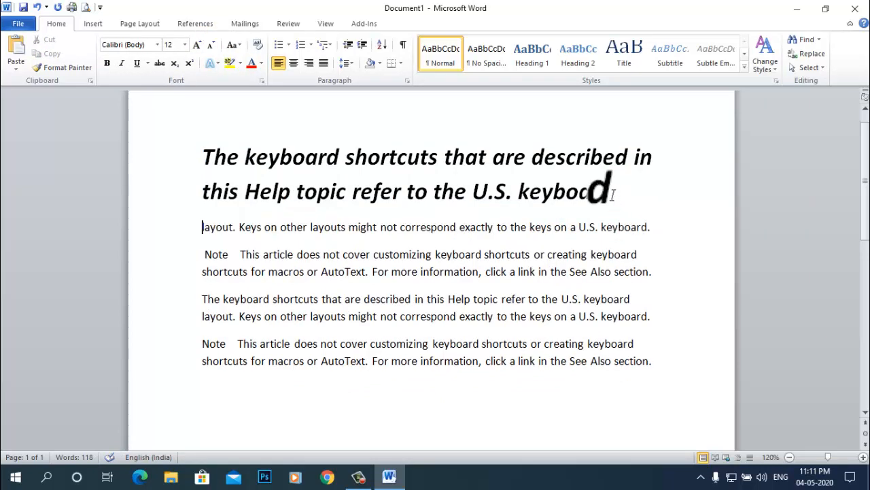
drag(615, 192, 203, 155)
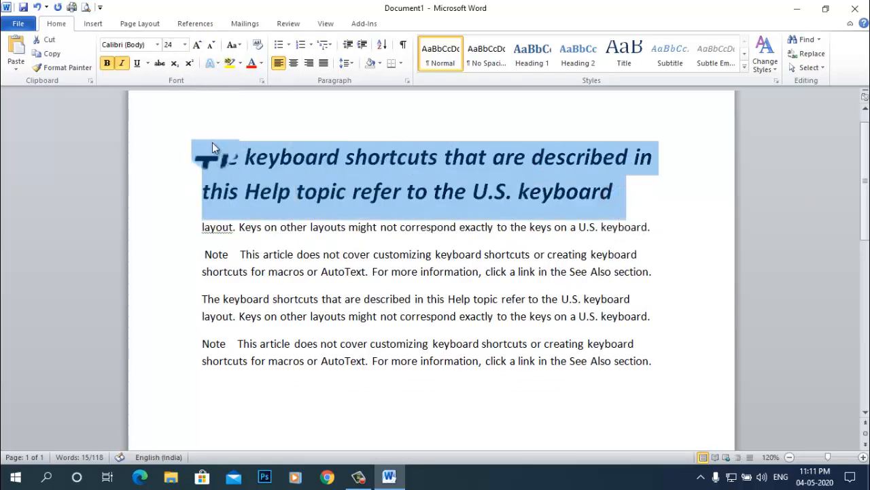
click(137, 63)
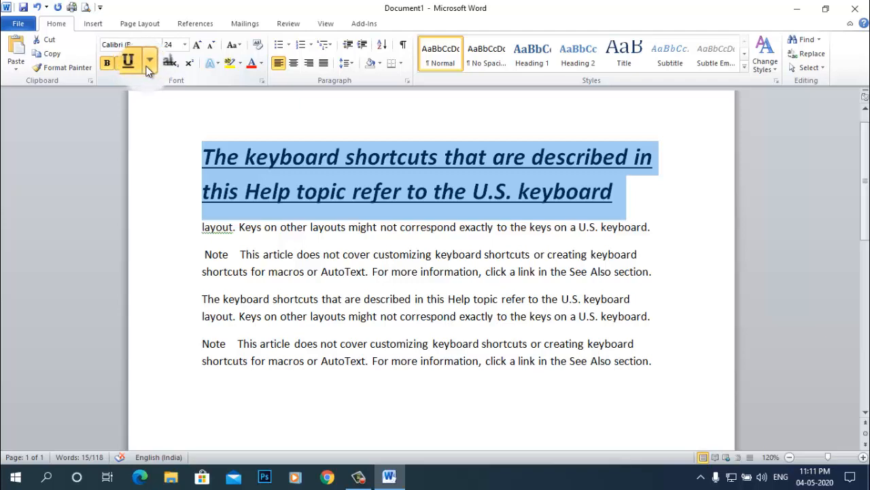
click(156, 64)
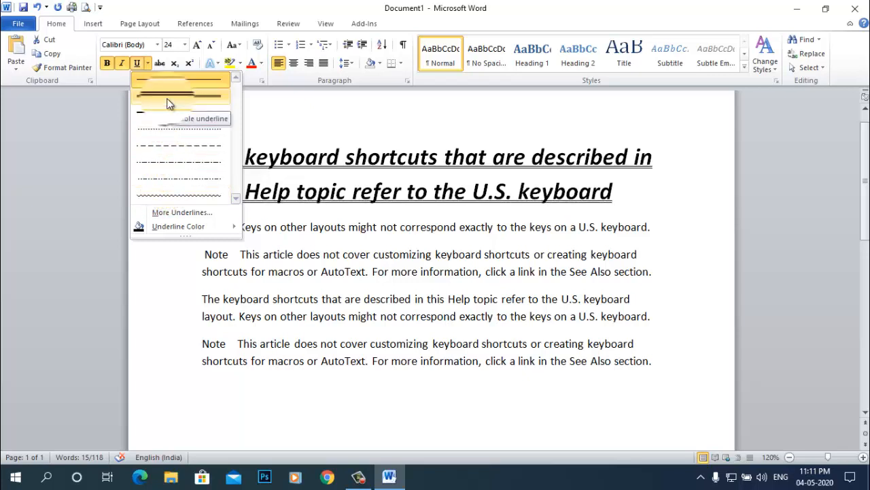
mouse_move(162, 226)
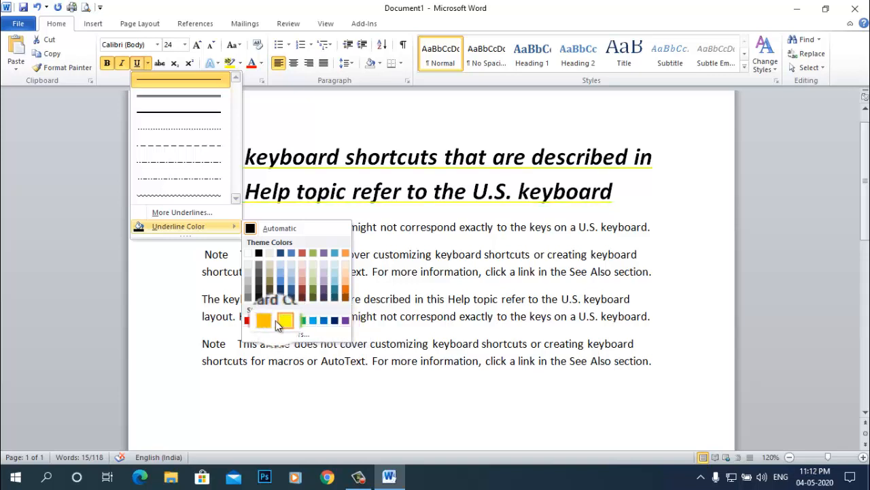
click(188, 97)
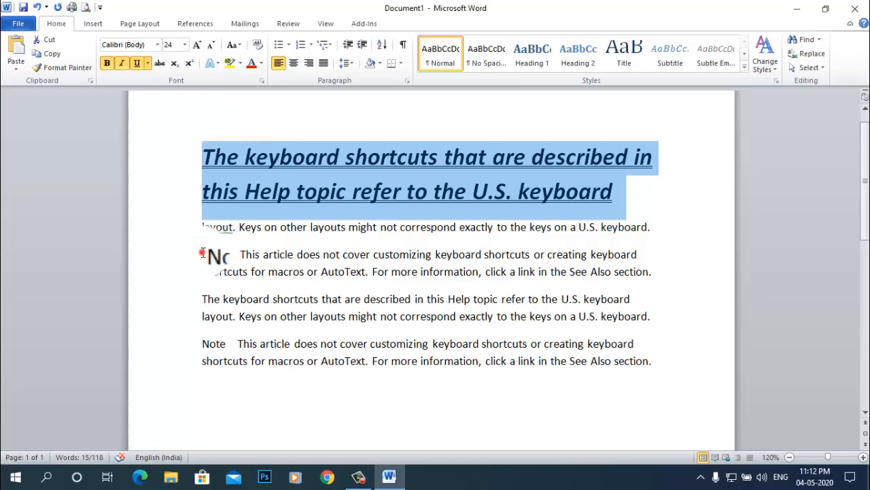
Apply strikethrough to the first Note paragraph and clear the selection
drag(200, 256, 657, 281)
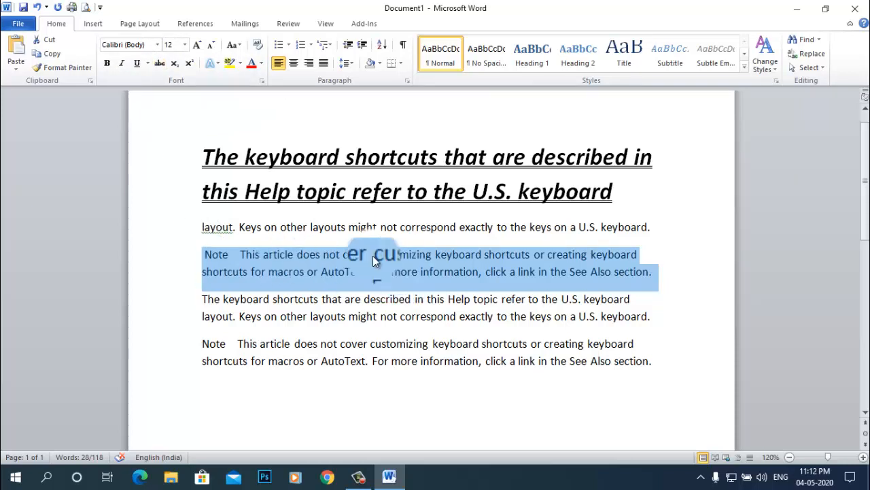
click(159, 64)
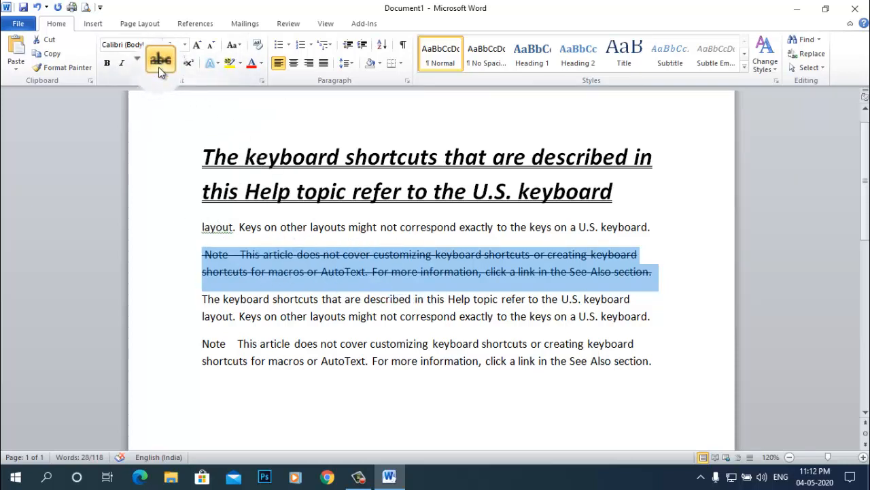
click(694, 308)
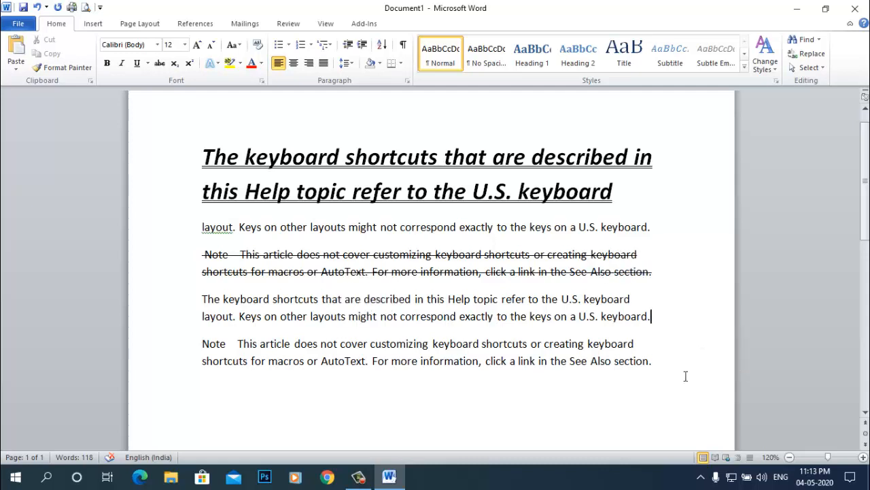
Add the expression (A+b)2 on a new line below the last Note paragraph, leaving an empty line between
click(666, 363)
key(Return)
key(Return)
scroll(662, 306, down, 2)
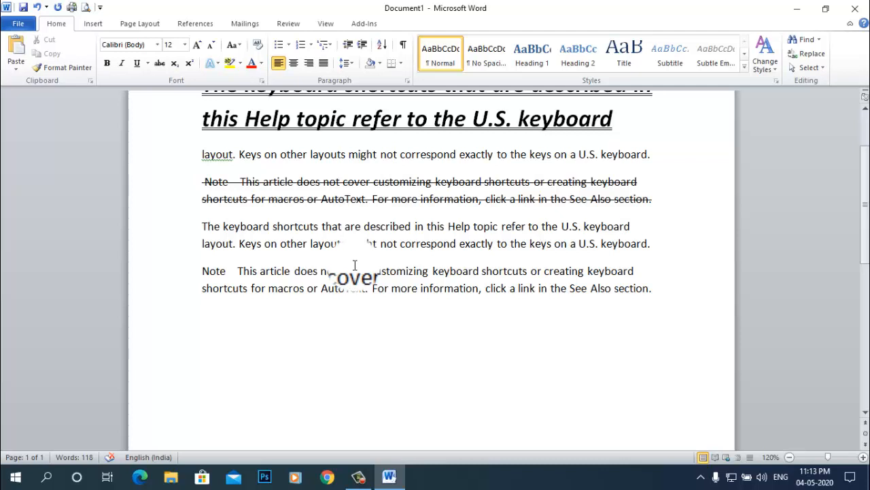
text(a)
text(+b)
text(()
key(BackSpace)
key(Left)
key(Left)
key(Left)
text(()
key(End)
text()2)
Format the 2 after (A+b) as superscript and start a new line below the expression
key(shift+Left)
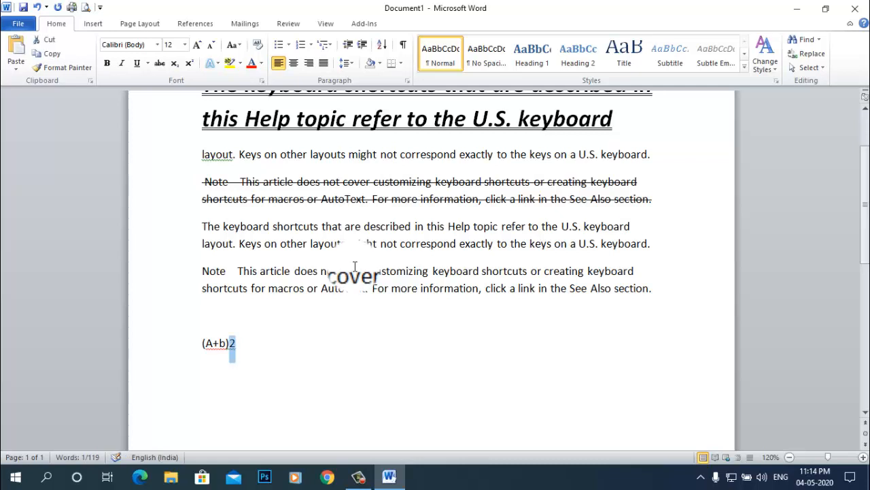
click(191, 64)
click(265, 349)
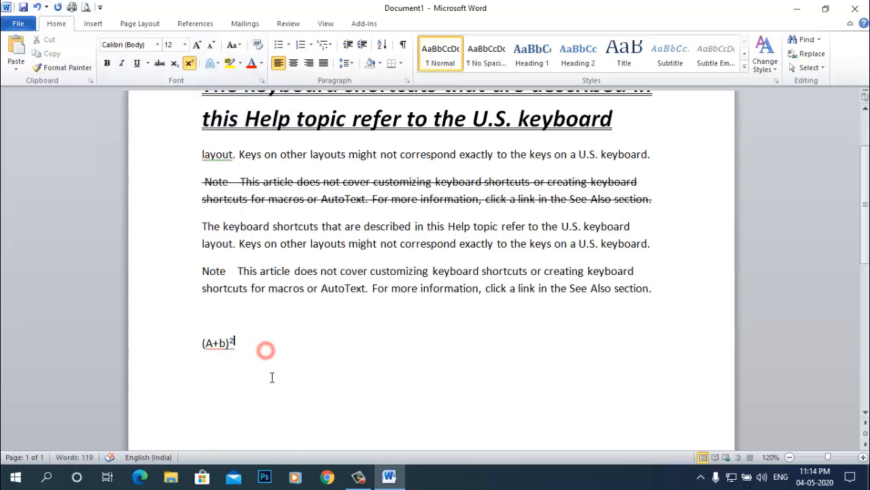
key(BackSpace)
key(BackSpace)
key(BackSpace)
key(Return)
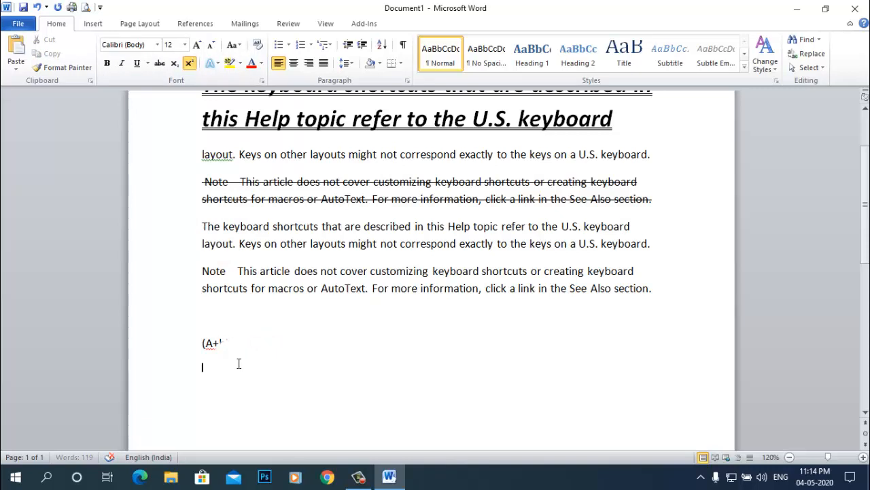
text((a)
text(+)
click(210, 368)
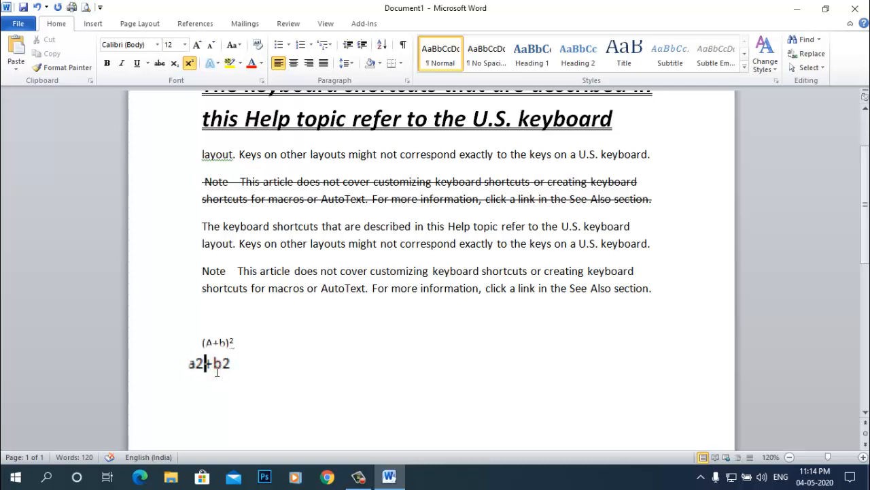
double_click(217, 373)
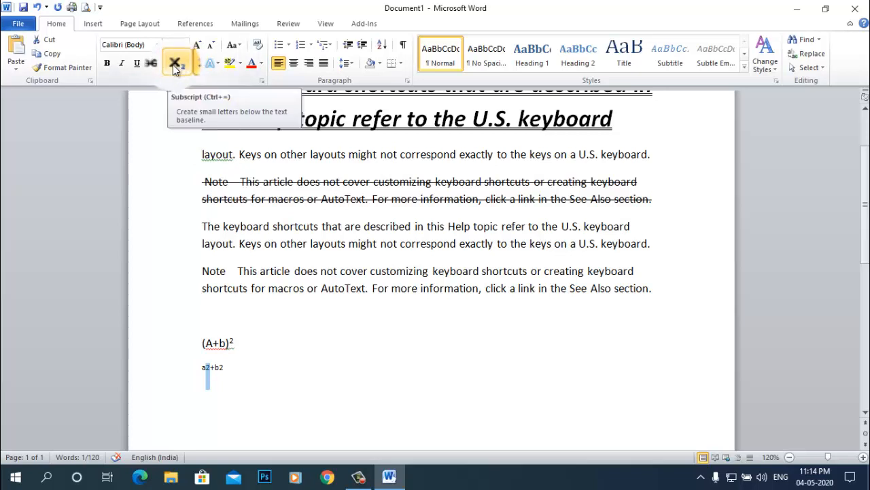
drag(230, 370, 189, 376)
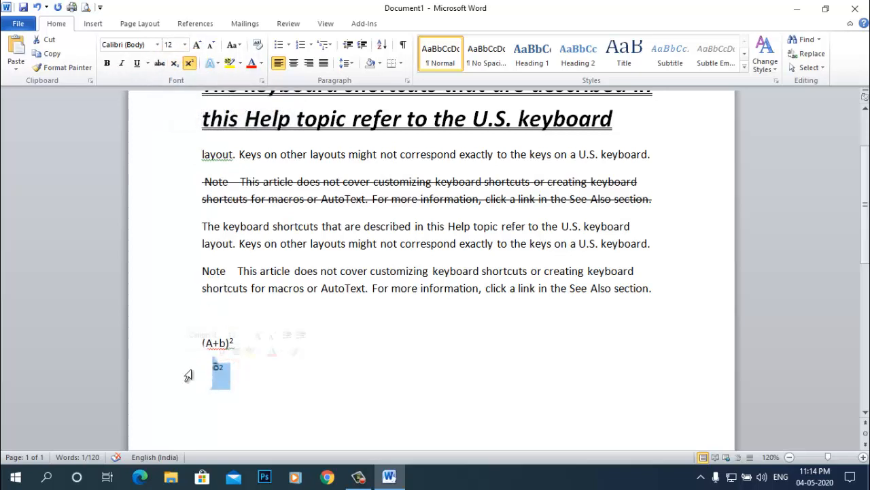
click(189, 63)
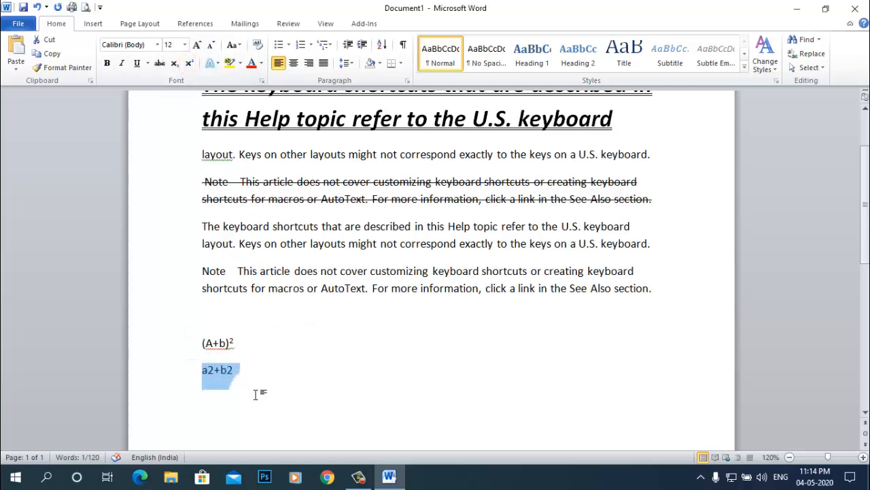
key(Delete)
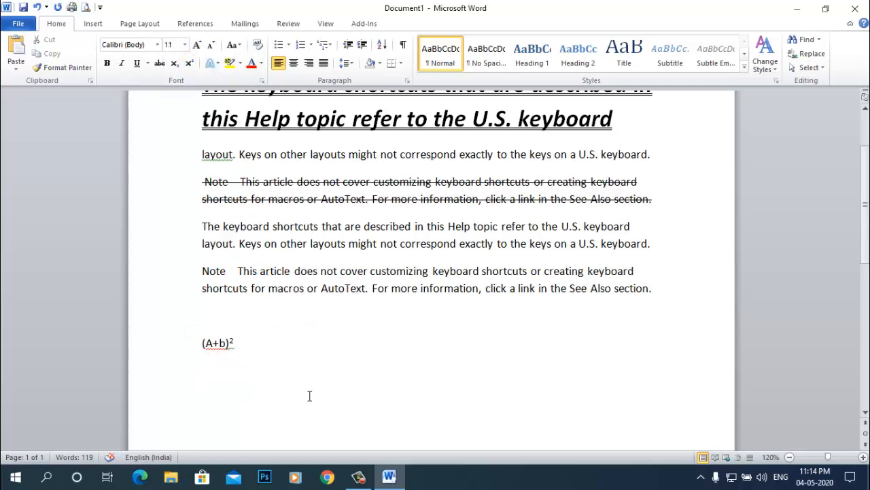
Enter A2+B2 on the line below (A+b)2 and format its last 2 as superscript
text(a)
key(BackSpace)
text(A2+B2)
key(shift+Left)
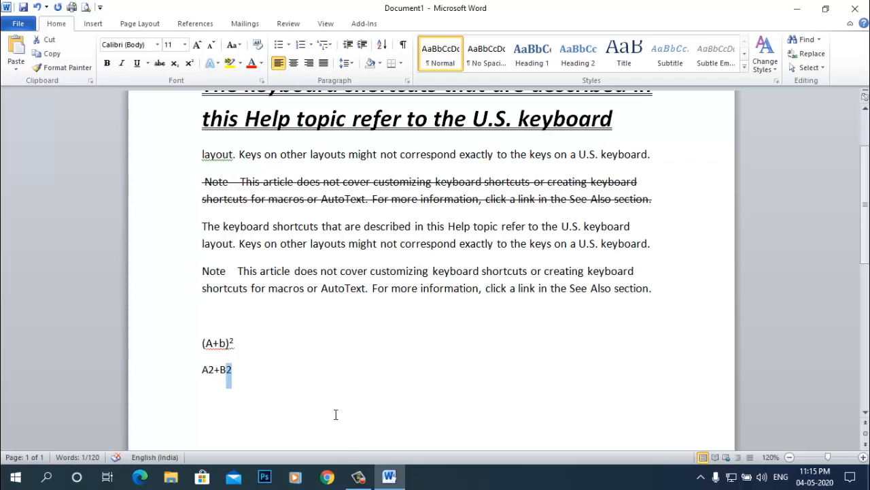
click(175, 65)
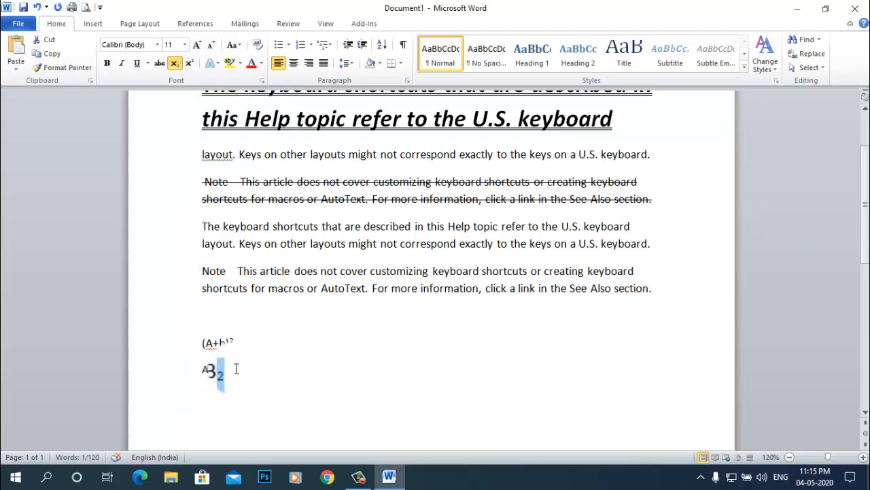
click(189, 64)
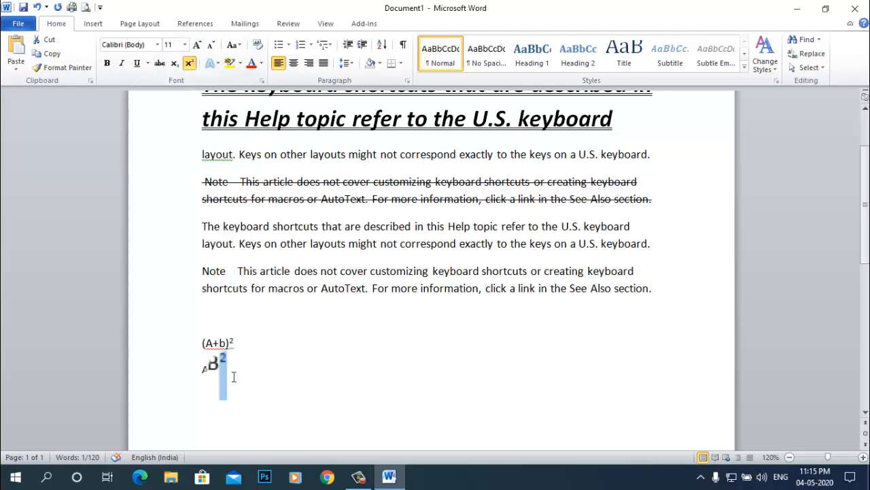
Format the 2 after A in A2+B2 as superscript and place the cursor at the end of that line
click(214, 369)
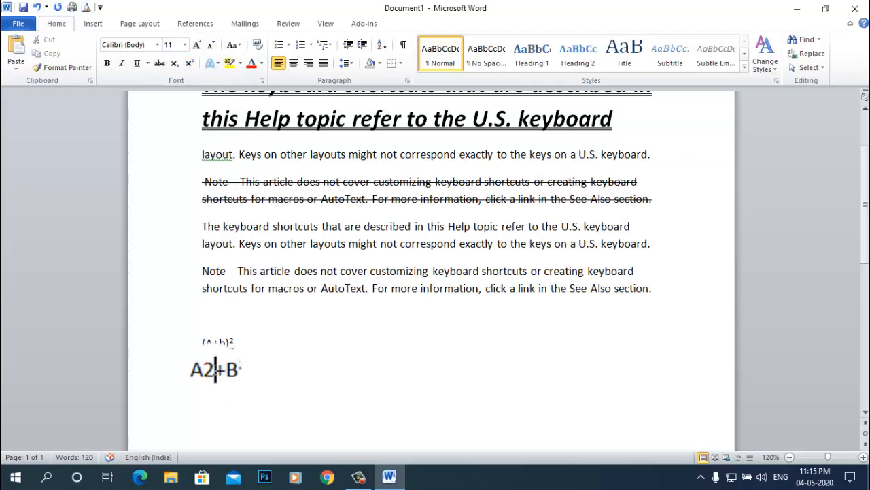
key(shift+Left)
click(189, 63)
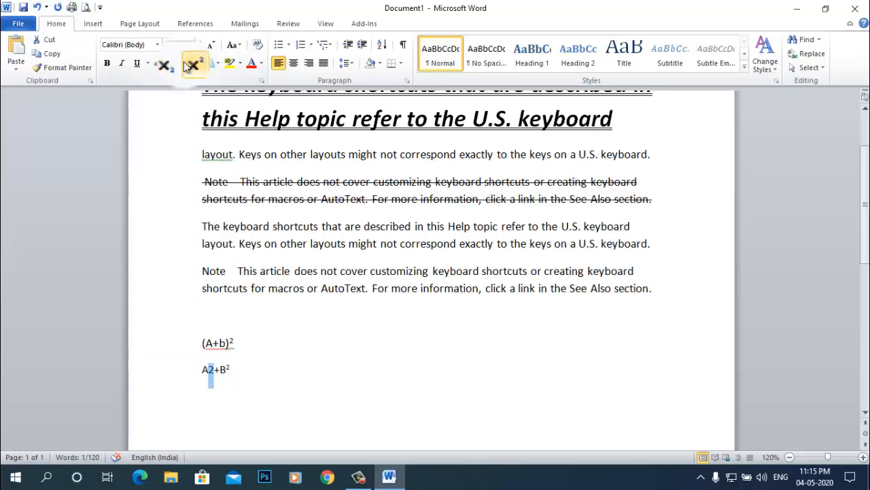
click(255, 378)
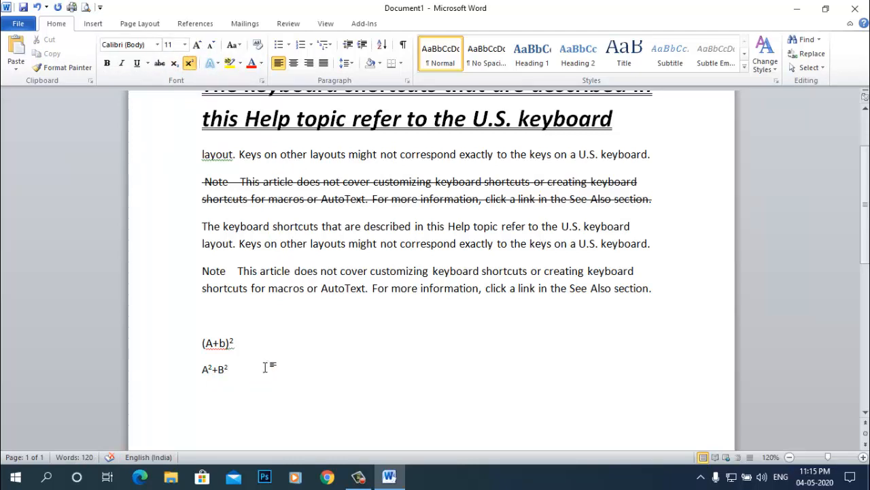
Add O2 on a new line below A2+B2 and format its 2 as subscript
key(Return)
text(o2)
double_click(207, 393)
click(189, 63)
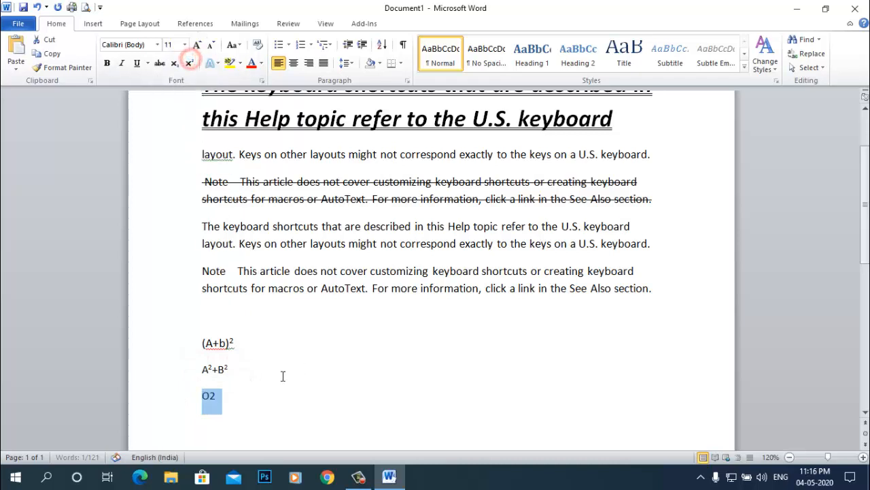
click(219, 396)
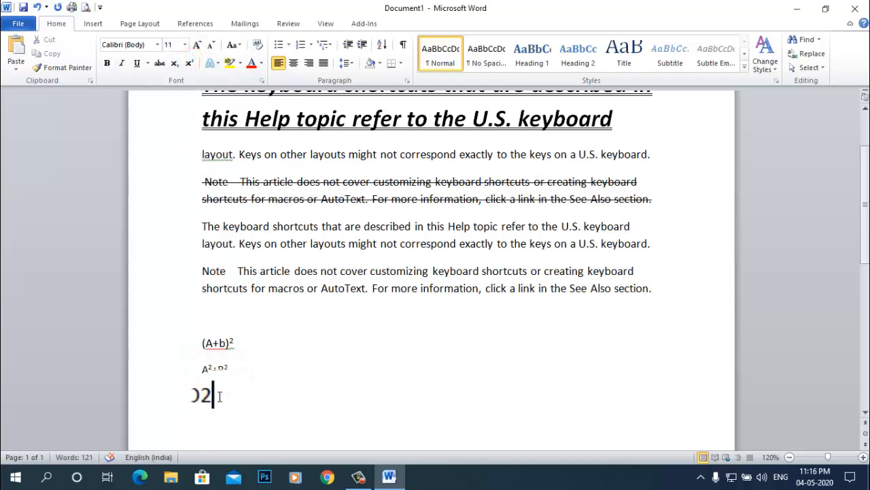
double_click(219, 396)
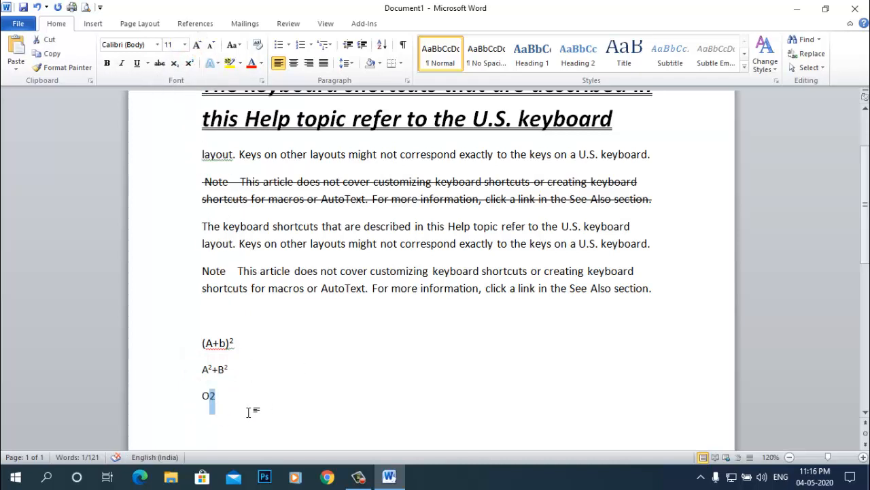
click(175, 65)
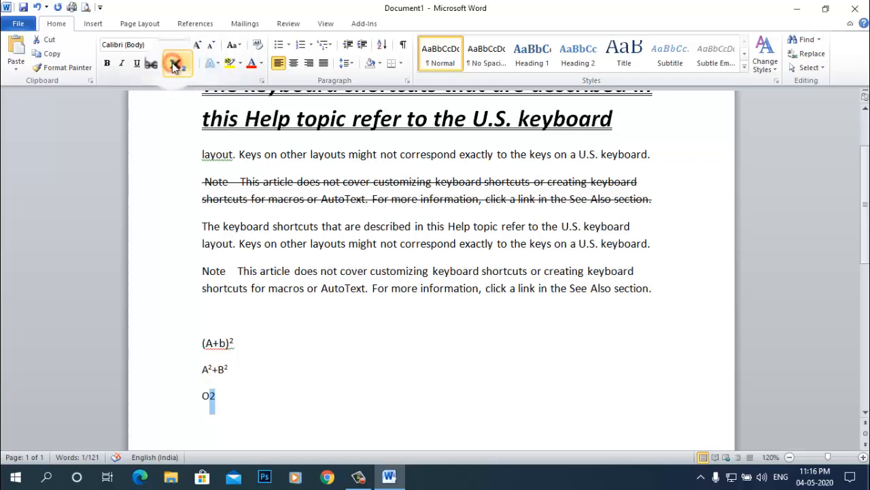
click(263, 389)
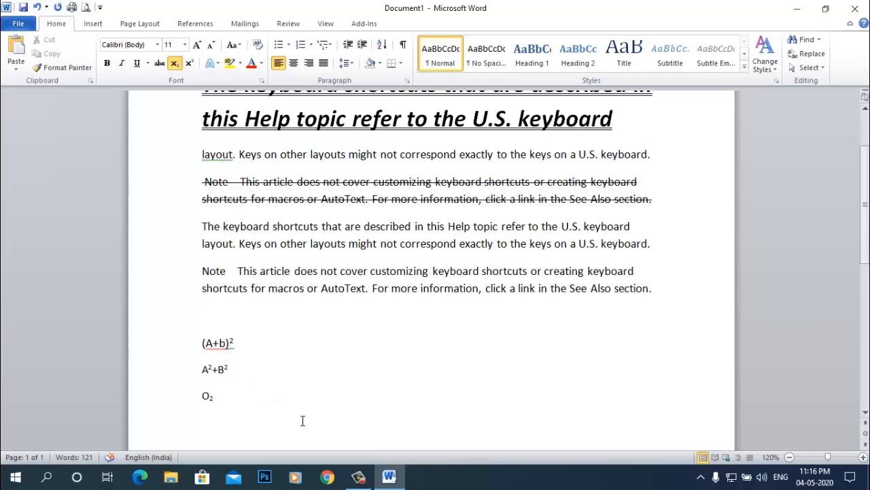
Add H2O on a new line below O2, with subscript turned off and a capital O
click(302, 421)
click(175, 64)
text(H2o)
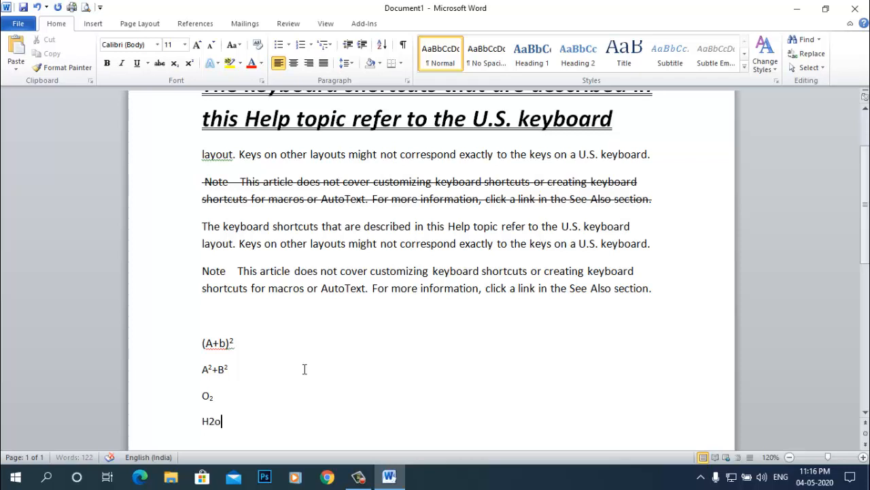
key(BackSpace)
text(O)
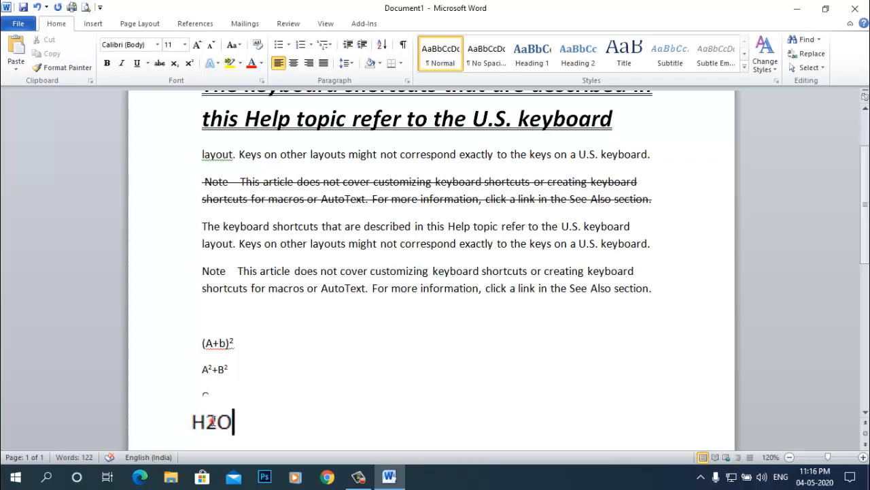
Format the 2 in H2O as subscript and place the cursor after the formula
key(BackSpace)
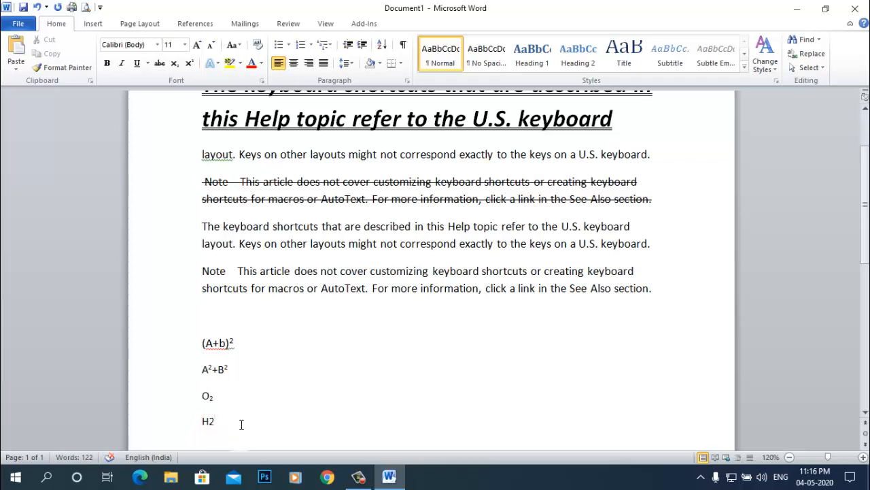
key(shift+Left)
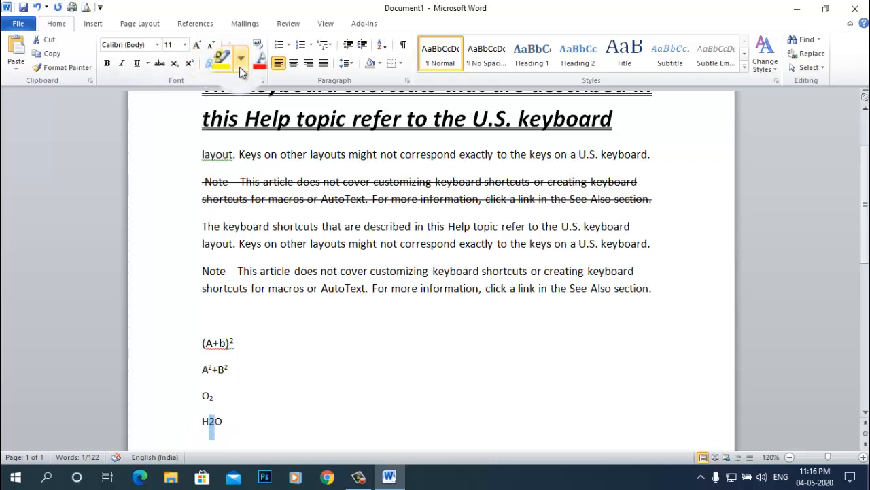
click(174, 64)
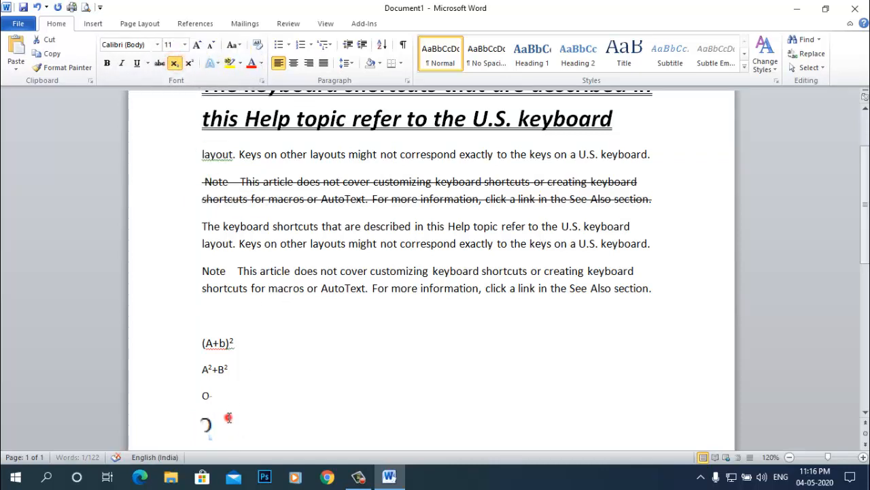
click(228, 418)
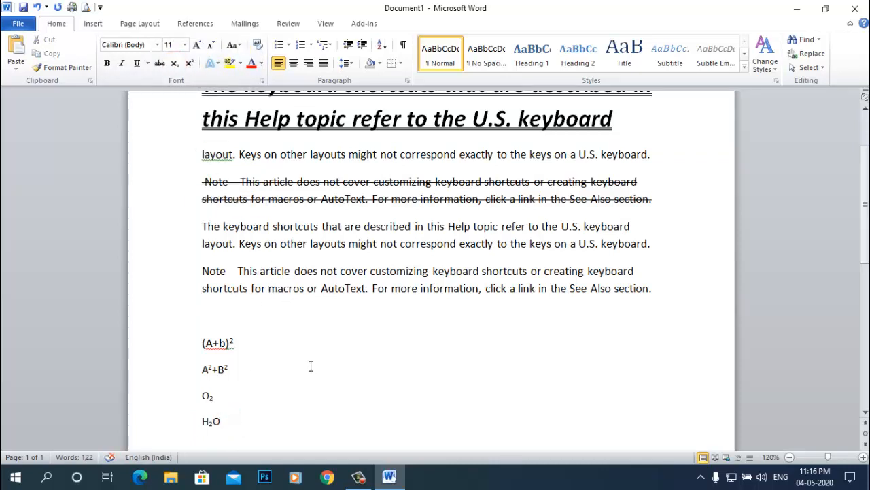
key(BackSpace)
key(BackSpace)
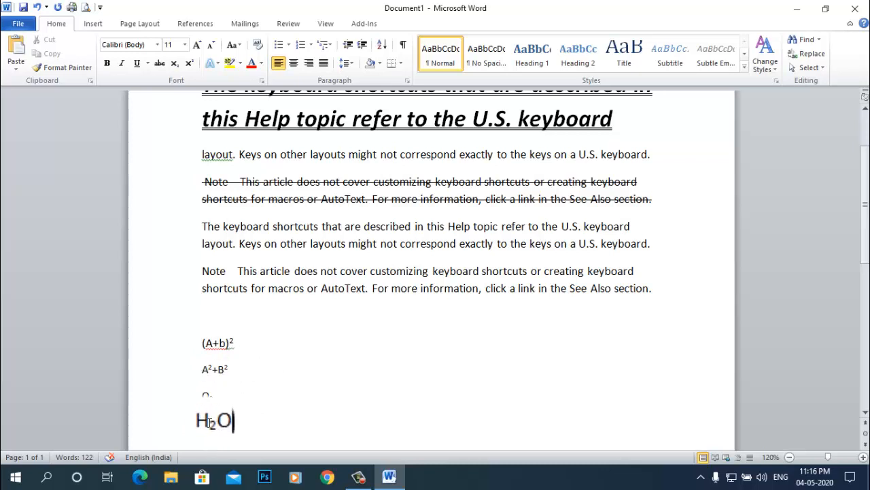
drag(208, 422, 213, 422)
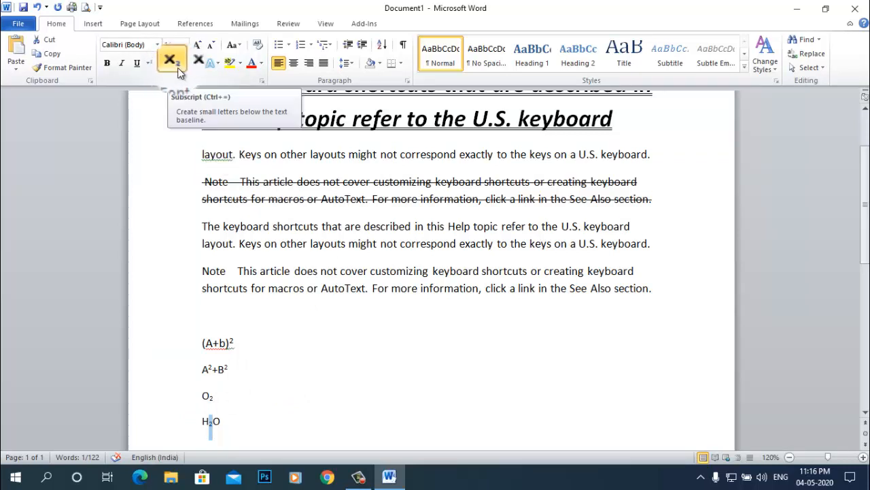
click(221, 420)
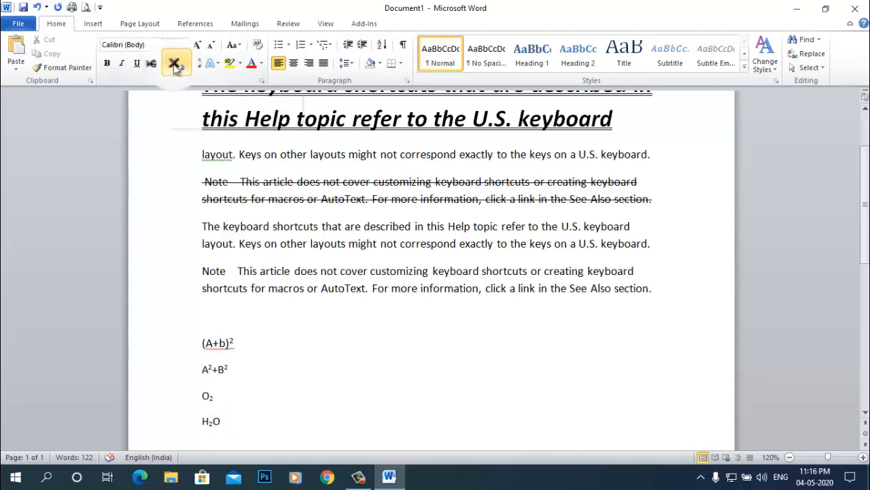
click(251, 369)
key(BackSpace)
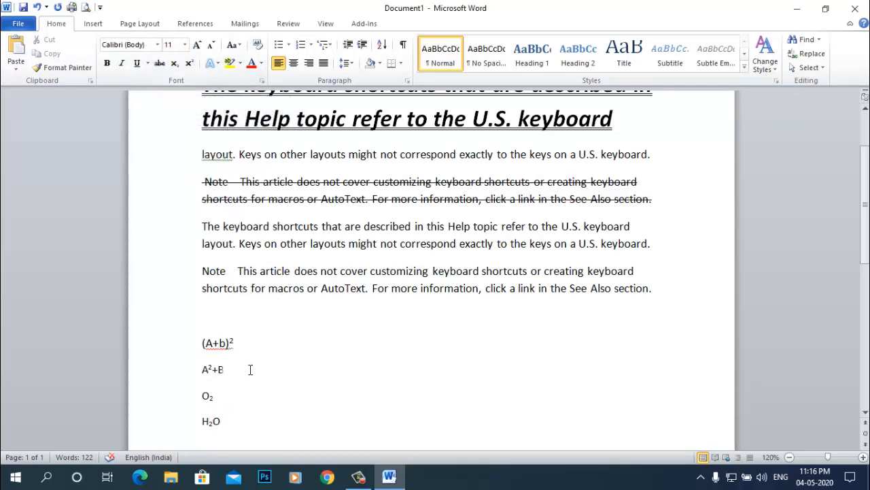
Start an empty line below H2O and return to the beginning of the document
key(Return)
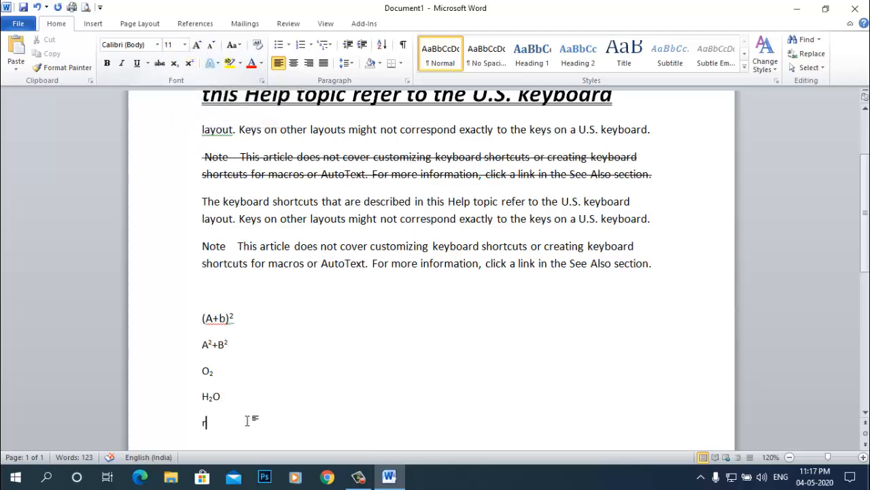
key(BackSpace)
scroll(334, 359, up, 1)
scroll(334, 359, up, 2)
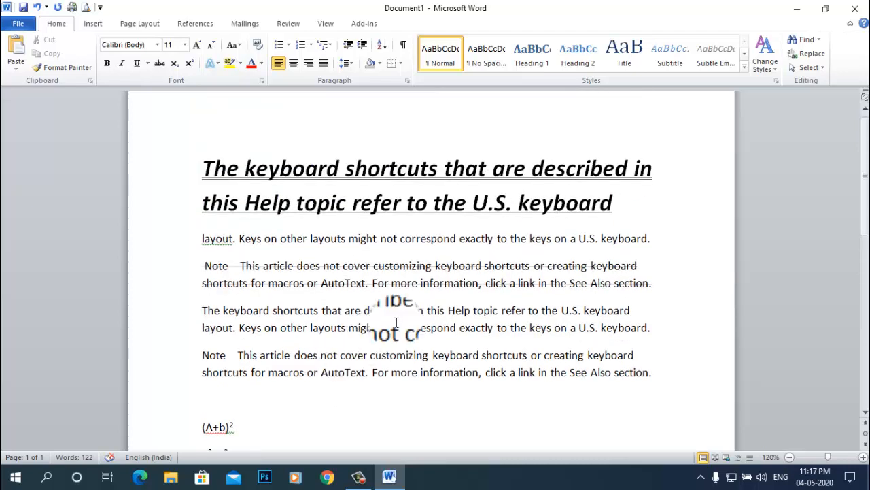